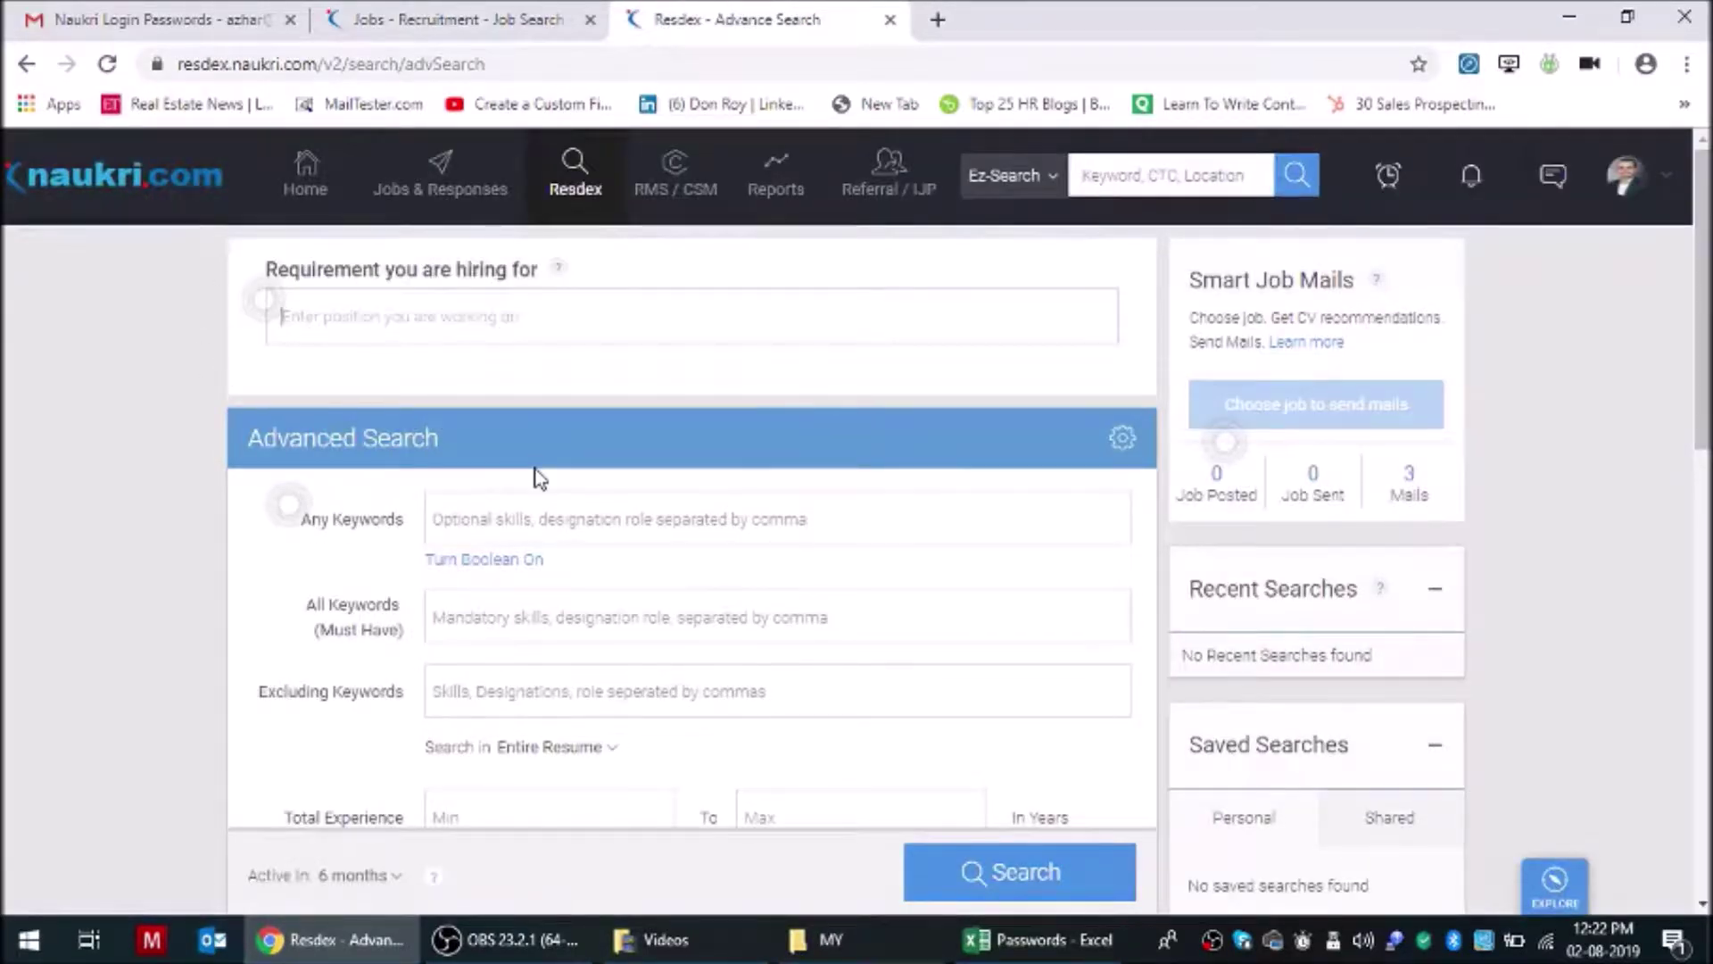
- Look over the advanced search form, from the hiring requirement field down to the experience, salary and location criteria
{"action": "scroll", "coordinate": [536, 526], "scroll_direction": "down", "scroll_amount": 3}
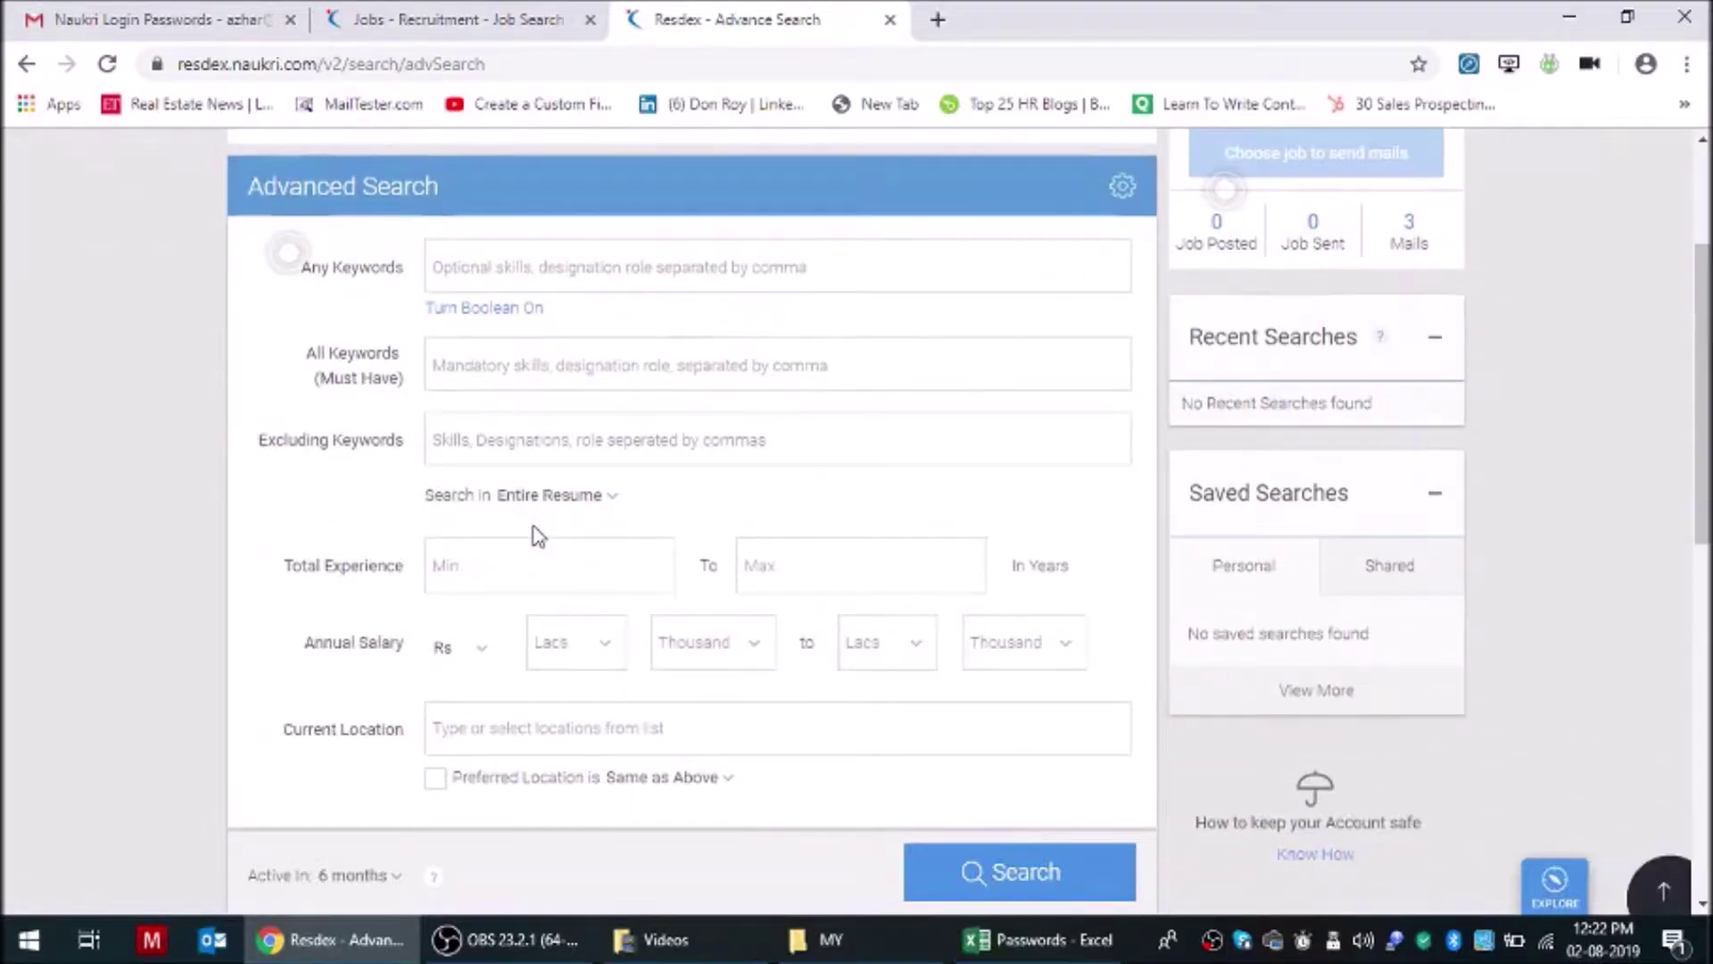
{"action": "scroll", "coordinate": [535, 534], "scroll_direction": "down", "scroll_amount": 2}
{"action": "scroll", "coordinate": [535, 534], "scroll_direction": "up", "scroll_amount": 2}
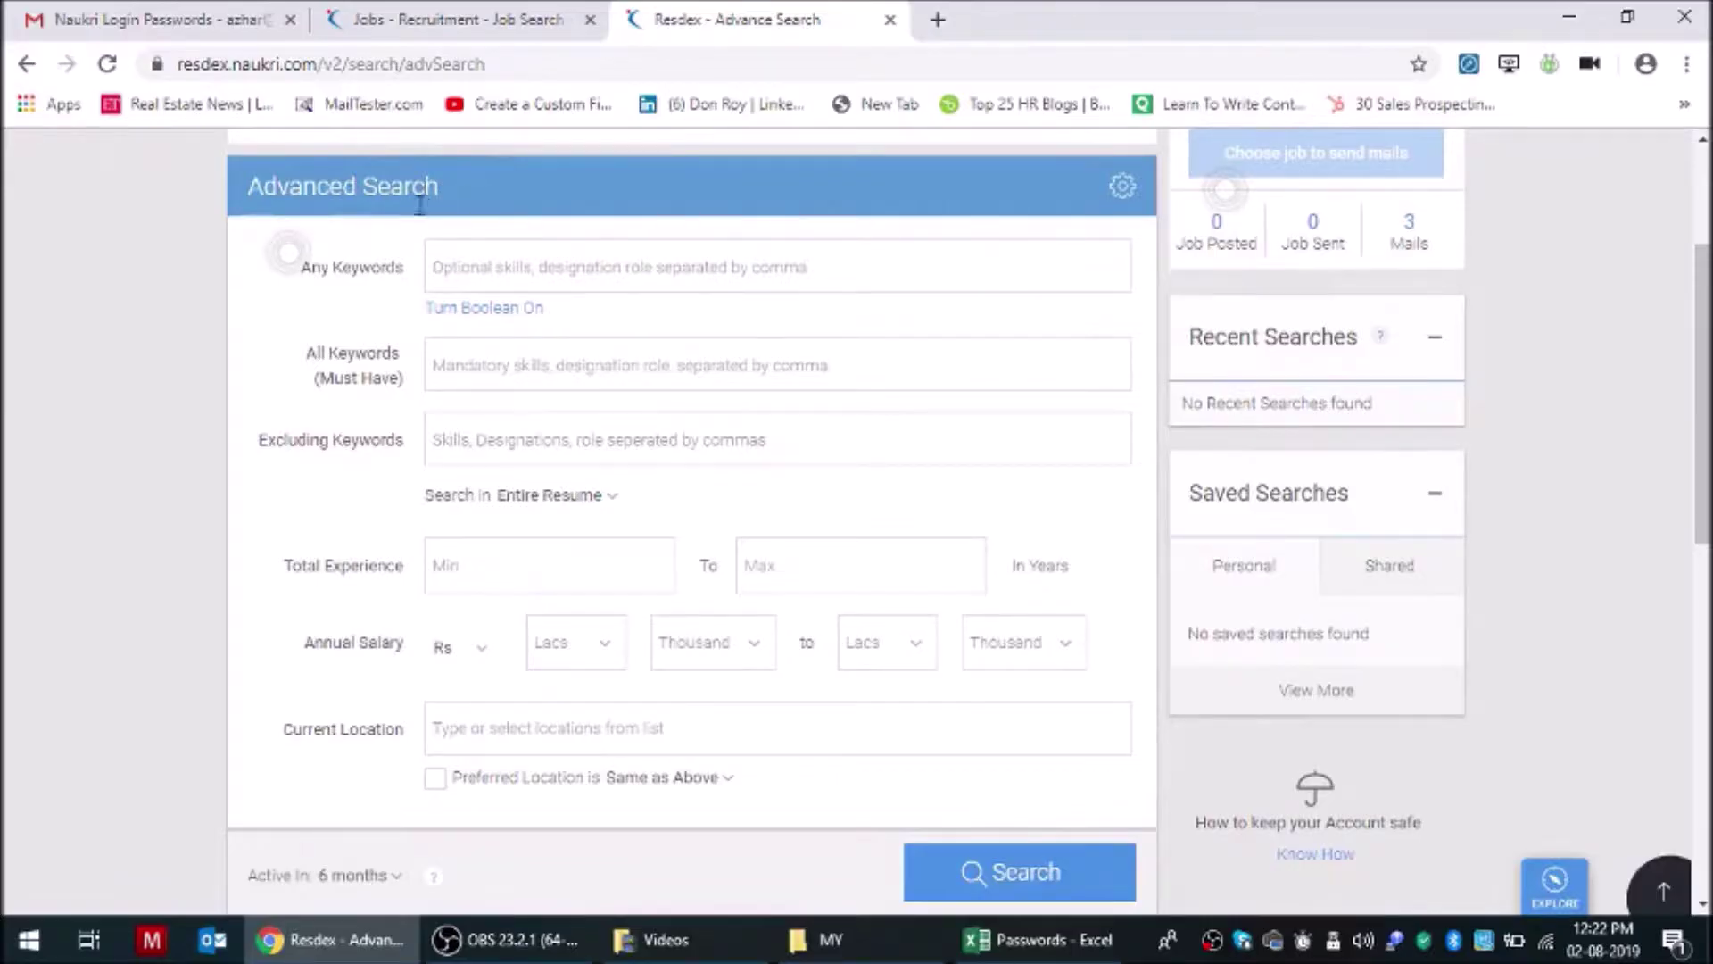
{"action": "scroll", "coordinate": [432, 260], "scroll_direction": "up", "scroll_amount": 2}
{"action": "scroll", "coordinate": [453, 365], "scroll_direction": "up", "scroll_amount": 2}
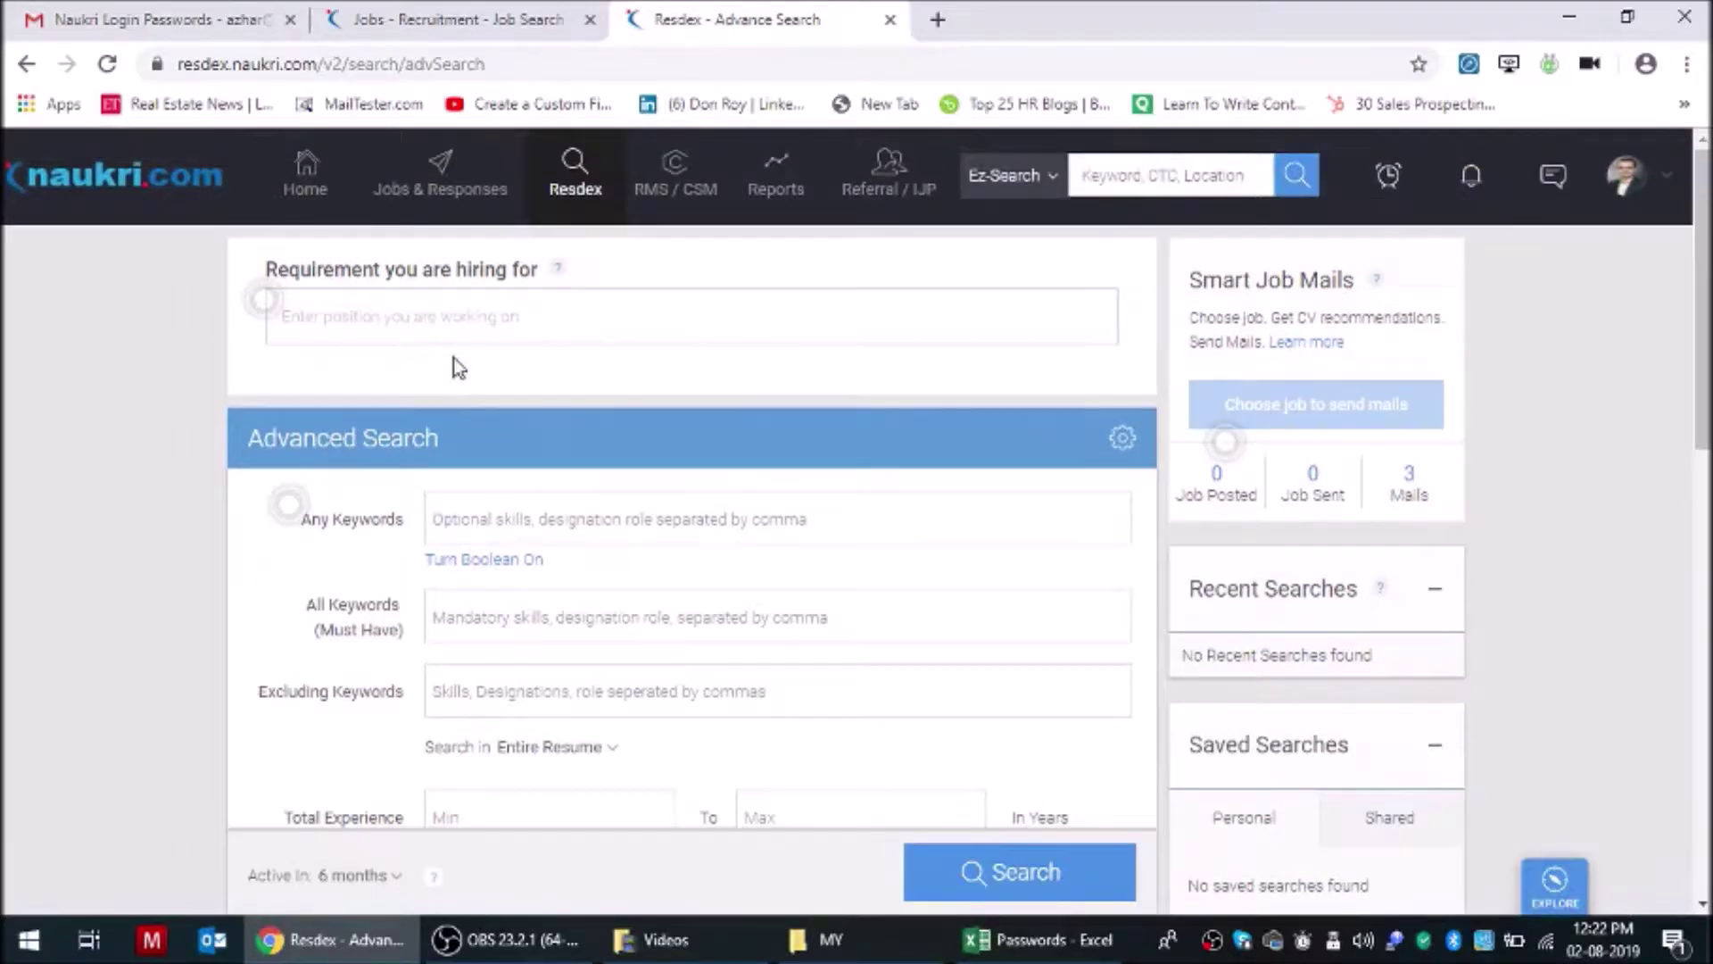
{"action": "left_click", "coordinate": [510, 318]}
{"action": "left_click", "coordinate": [417, 328]}
{"action": "scroll", "coordinate": [440, 371], "scroll_direction": "down", "scroll_amount": 3}
{"action": "scroll", "coordinate": [357, 317], "scroll_direction": "down", "scroll_amount": 2}
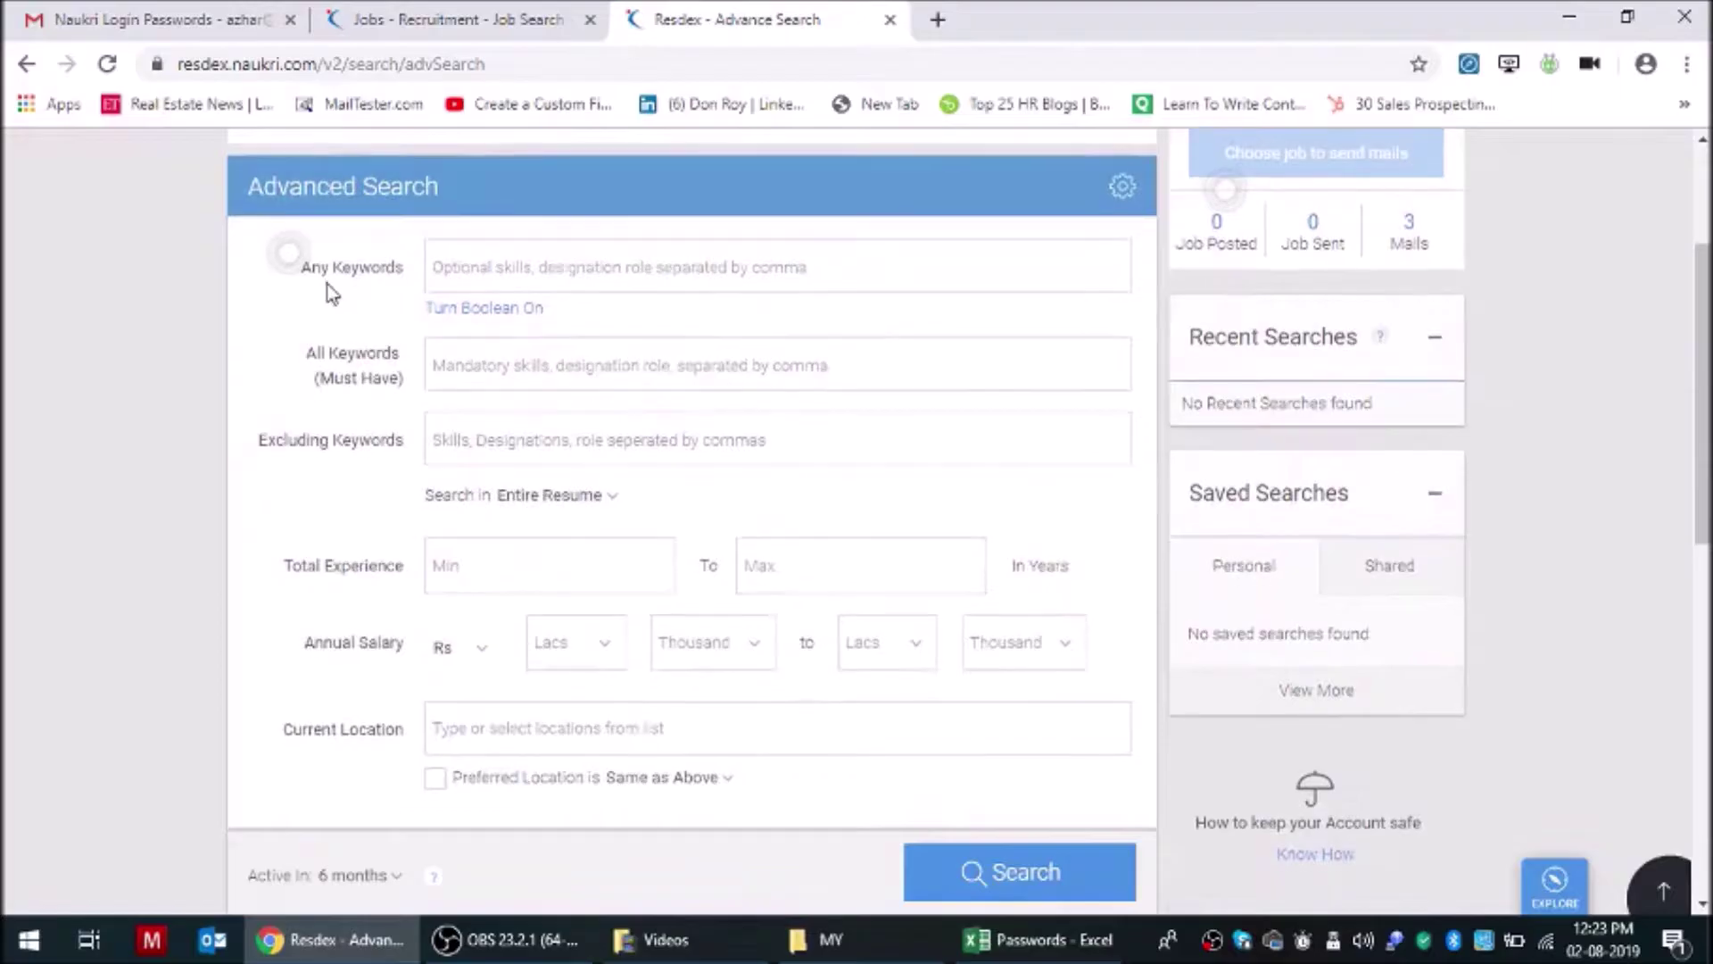
- Try excel, word and school as optional keywords under Any Keywords, and clear them all again
{"action": "scroll", "coordinate": [535, 268], "scroll_direction": "up", "scroll_amount": 1}
{"action": "left_click", "coordinate": [510, 269]}
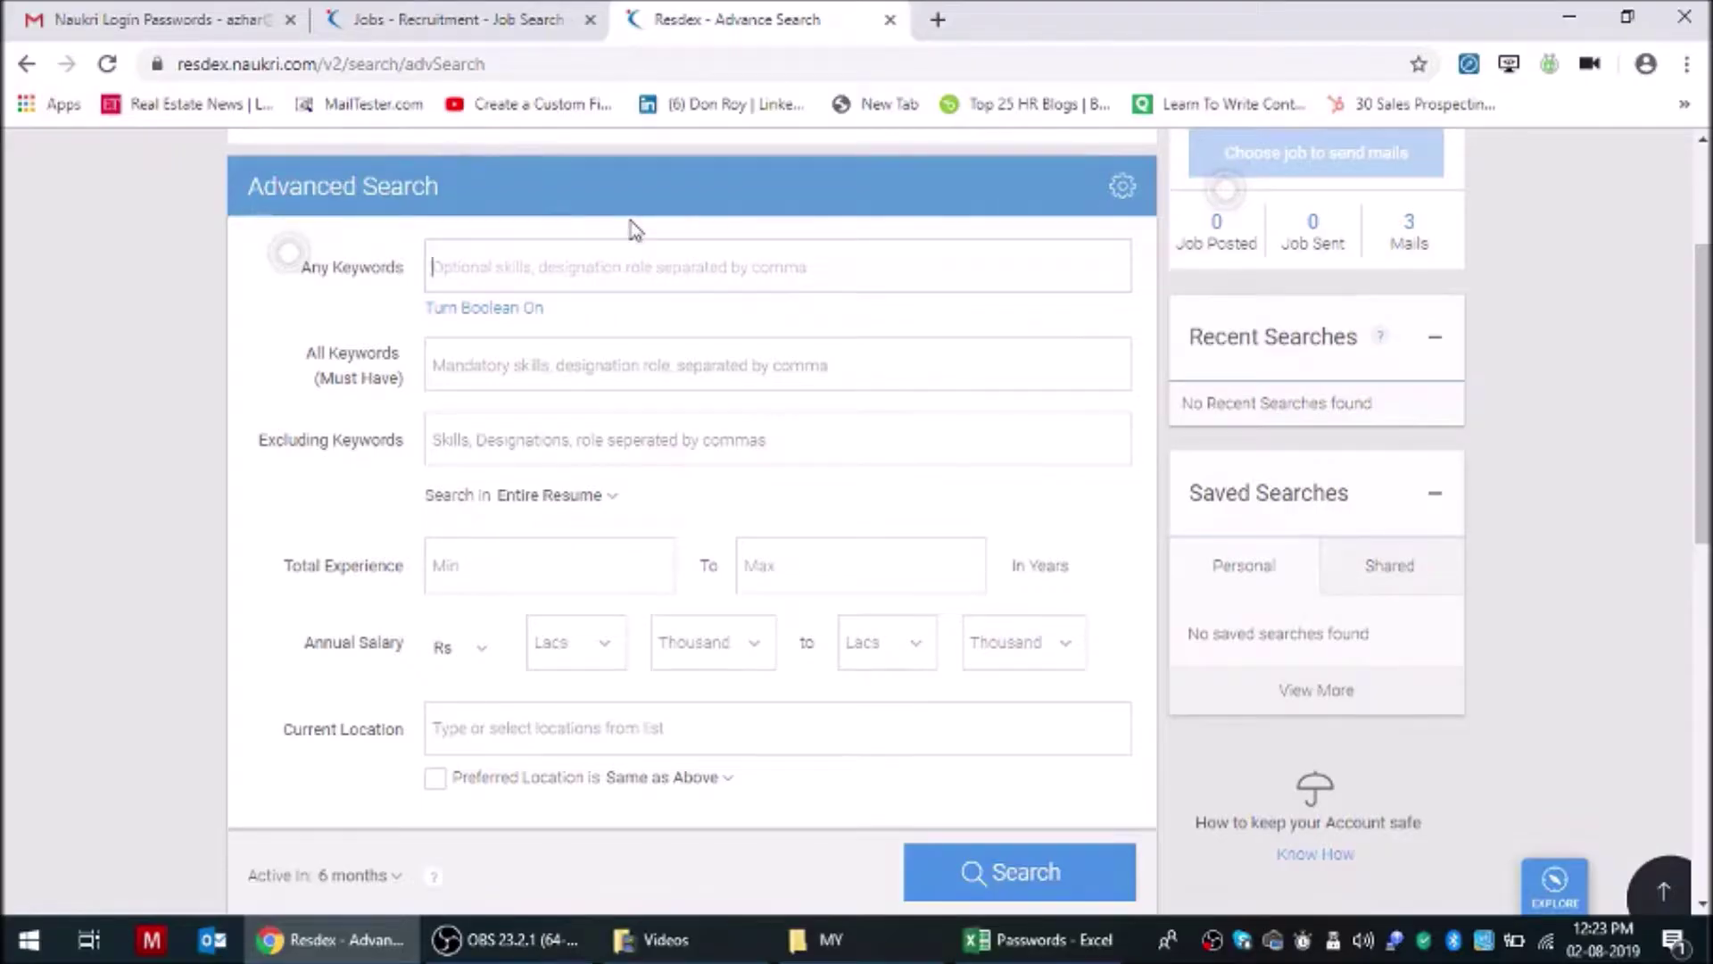
{"action": "type", "text": "excel"}
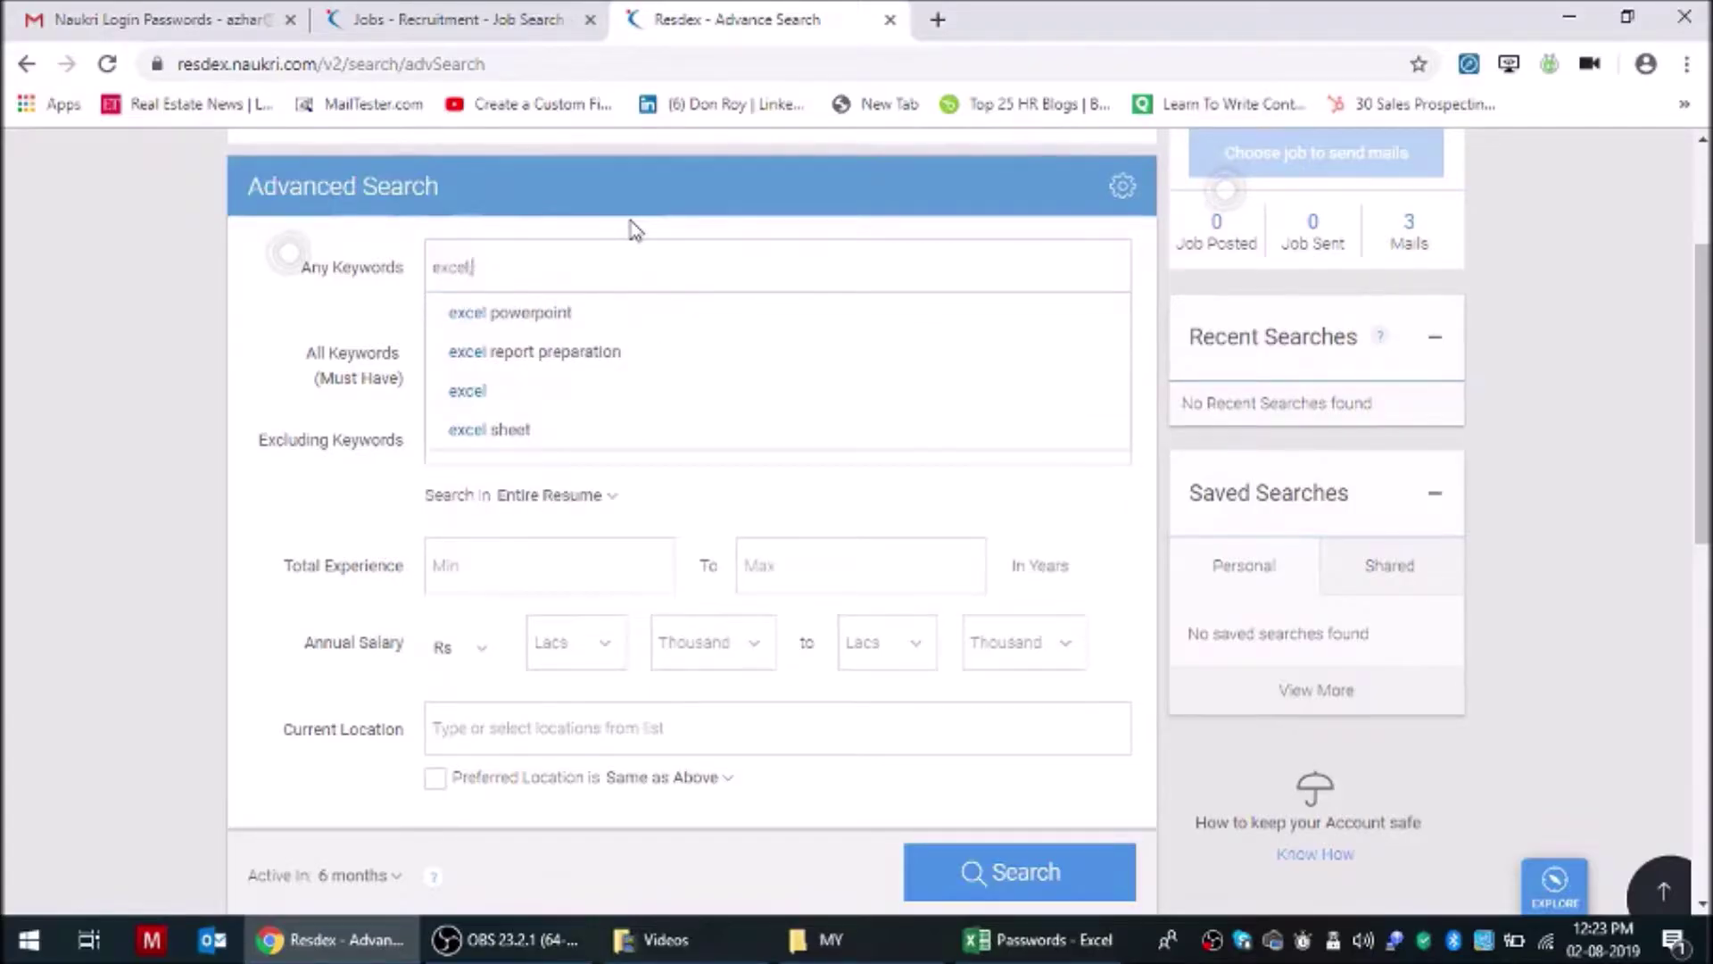
{"action": "key", "text": "Return"}
{"action": "type", "text": "word"}
{"action": "key", "text": "Return"}
{"action": "type", "text": "school"}
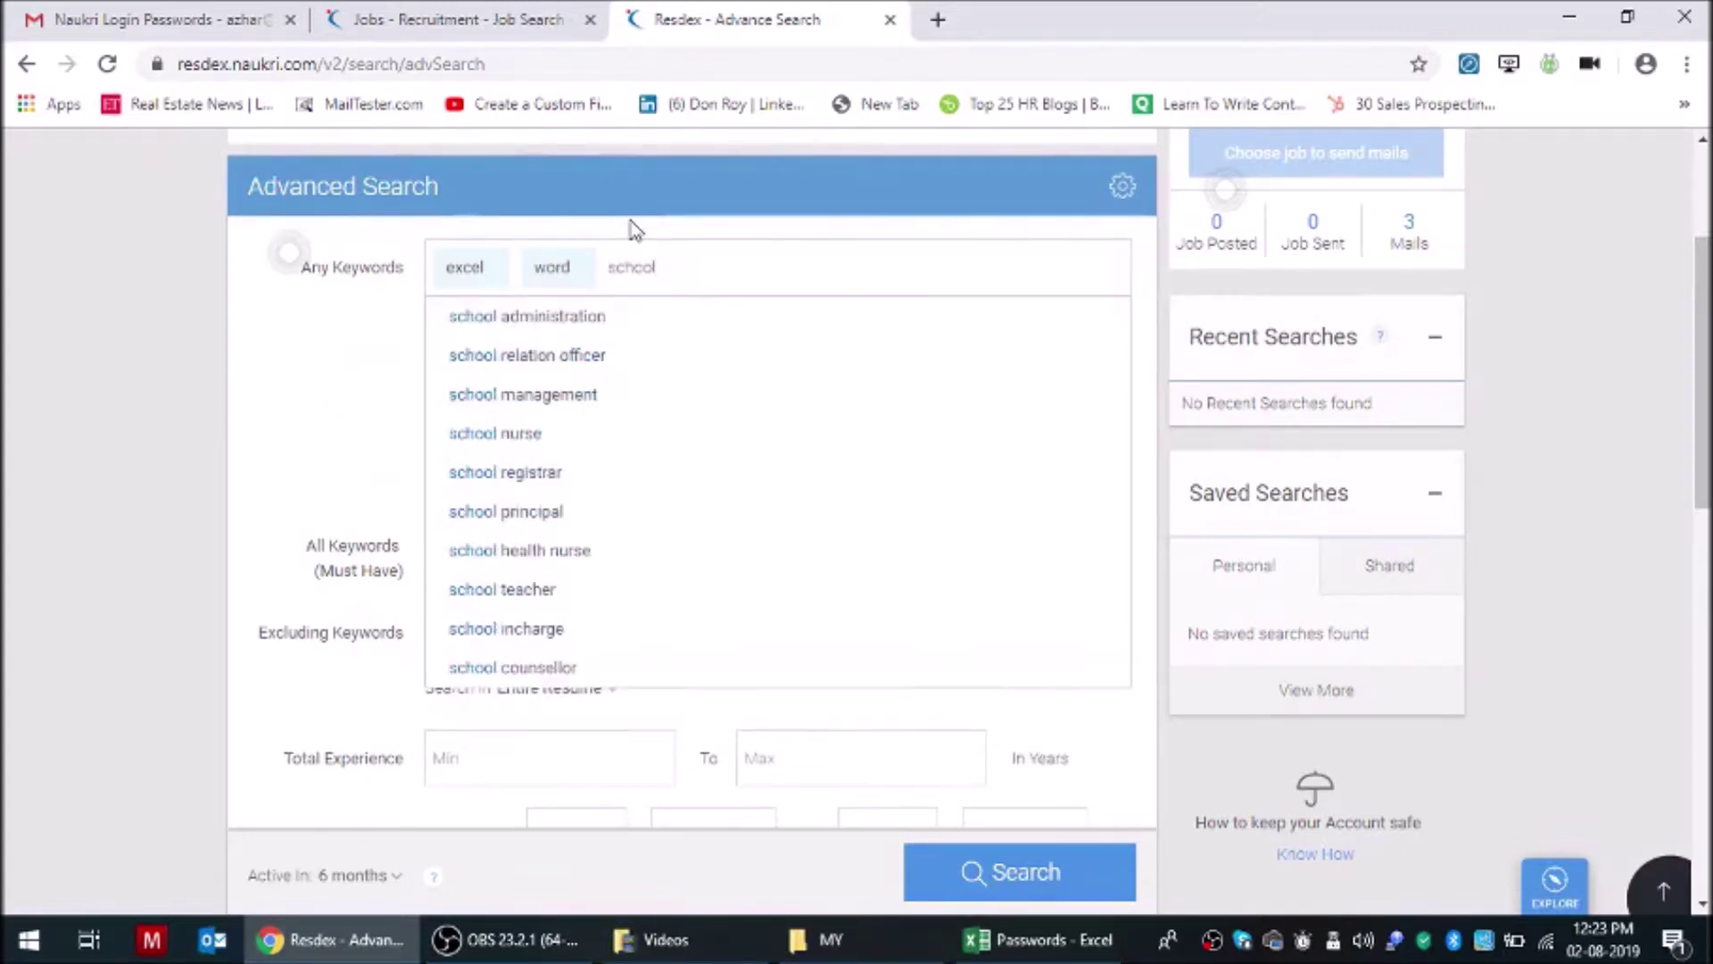
{"action": "key", "text": "Return"}
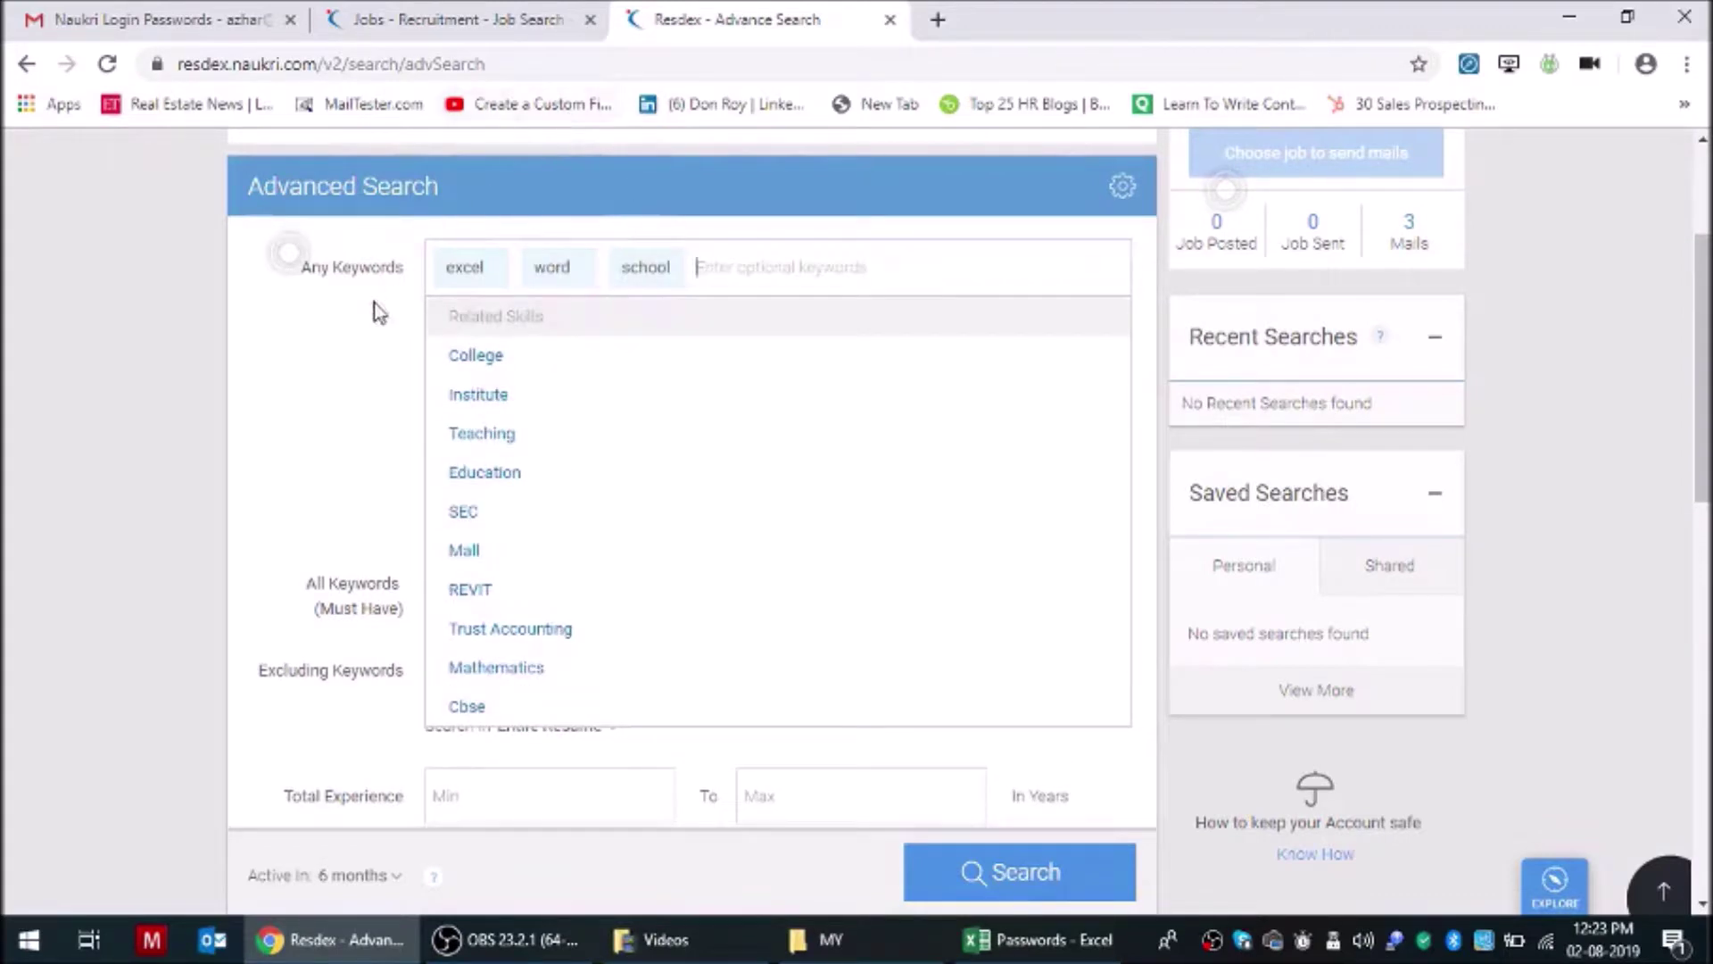
{"action": "left_click", "coordinate": [346, 316]}
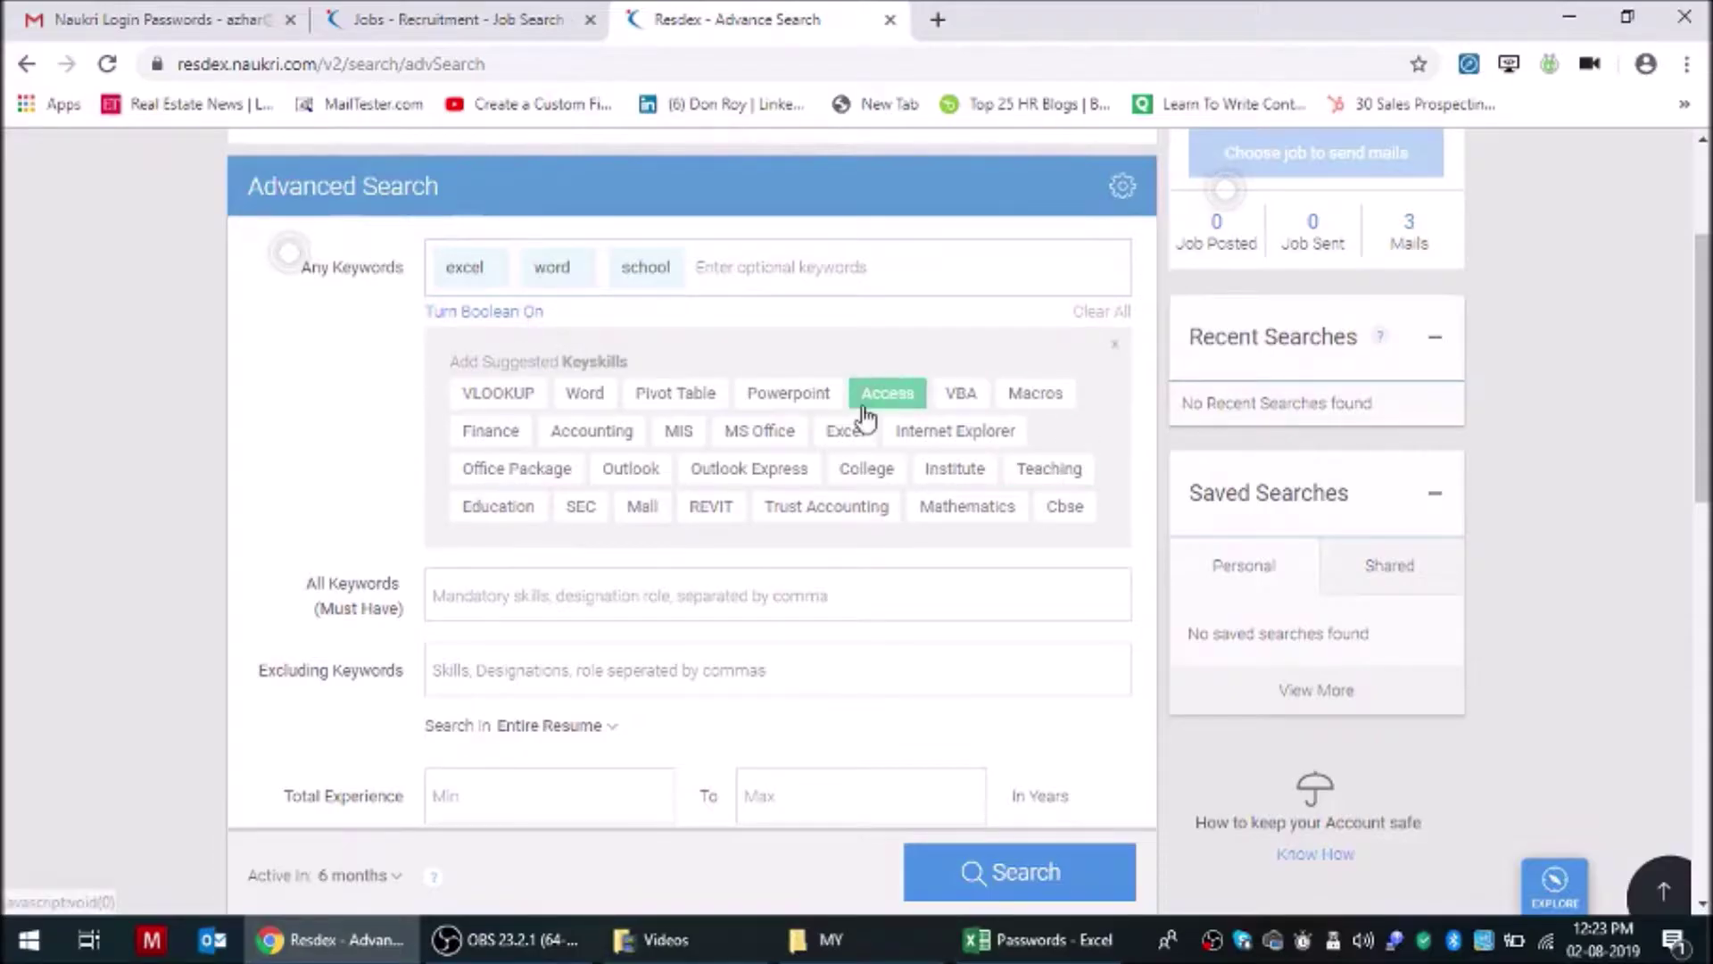
{"action": "left_click", "coordinate": [1103, 312]}
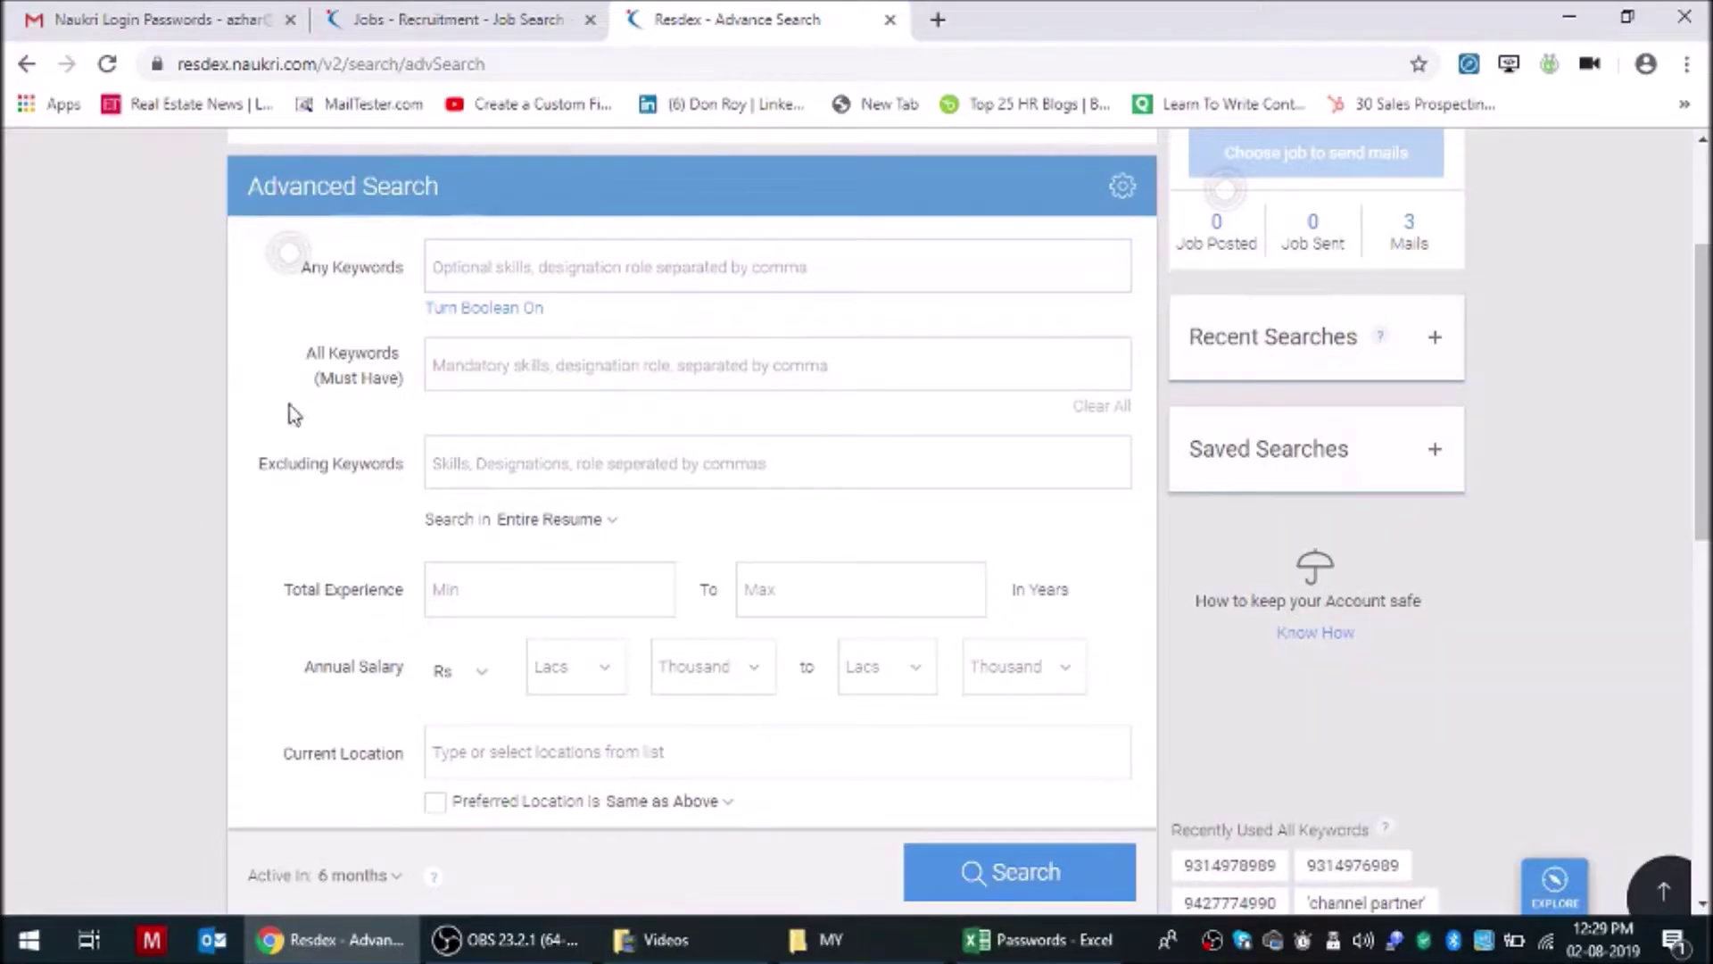
- Enter electrical, mechanical and civil as mandatory keywords under All Keywords
{"action": "left_click", "coordinate": [505, 383]}
{"action": "type", "text": "electrical,m,e"}
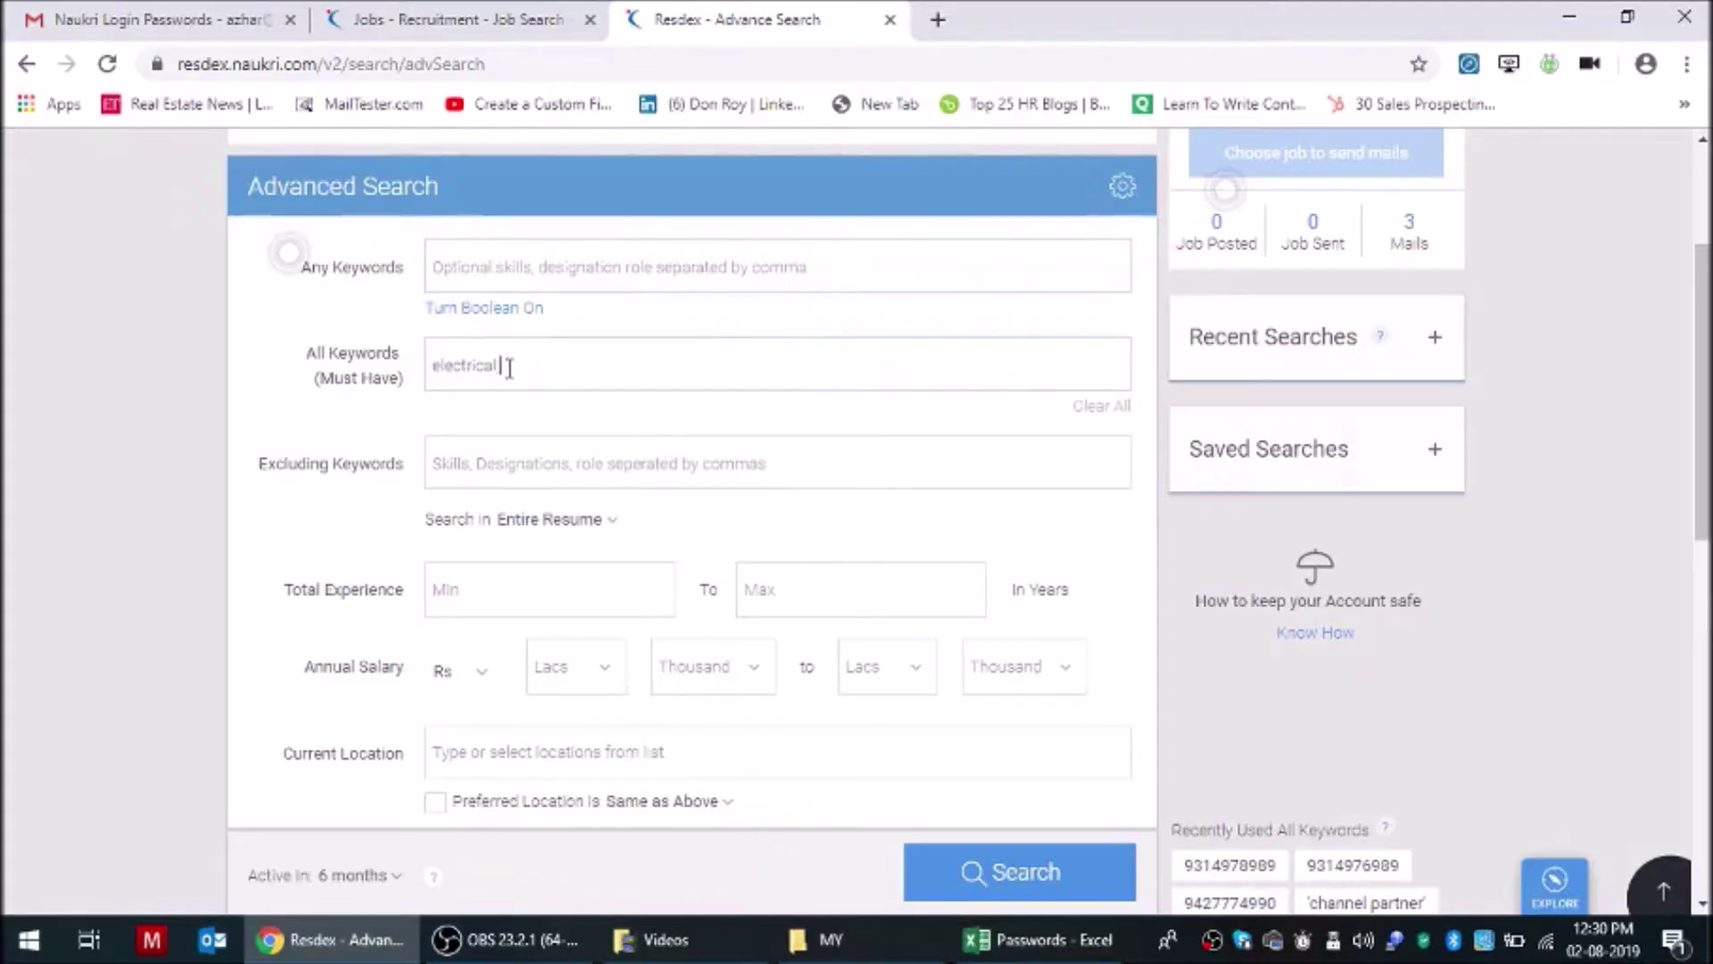
{"action": "key", "text": "BackSpace"}
{"action": "key", "text": "BackSpace"}
{"action": "key", "text": "BackSpace"}
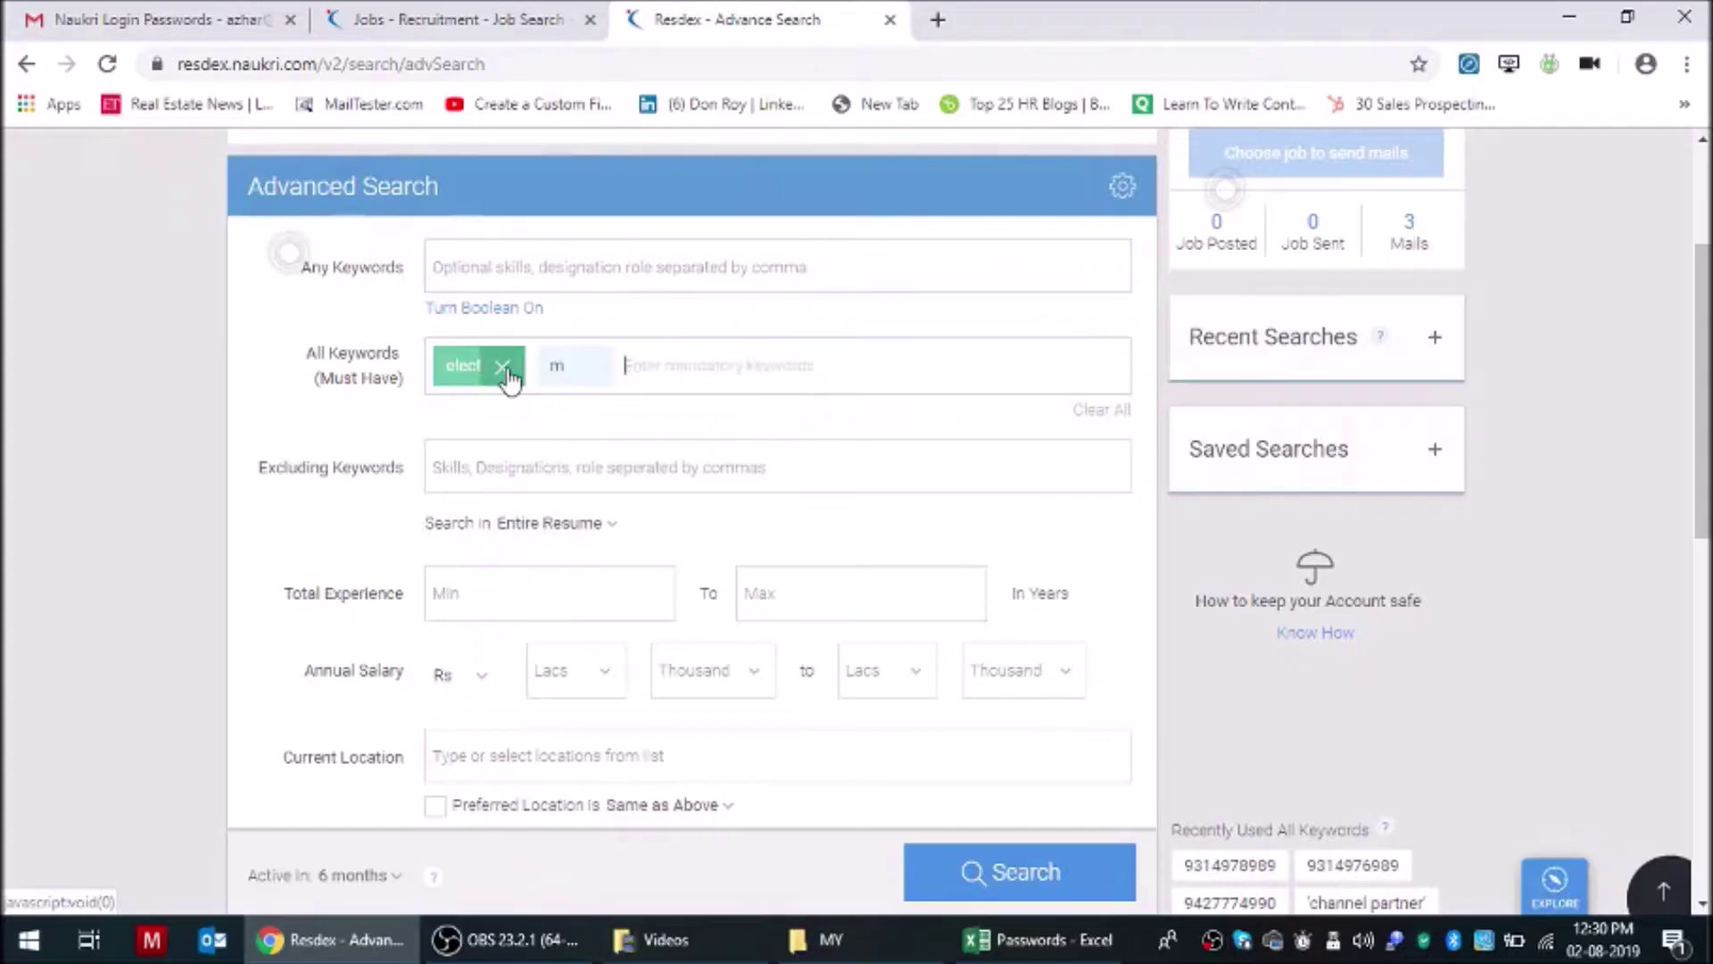
{"action": "type", "text": "mechanical"}
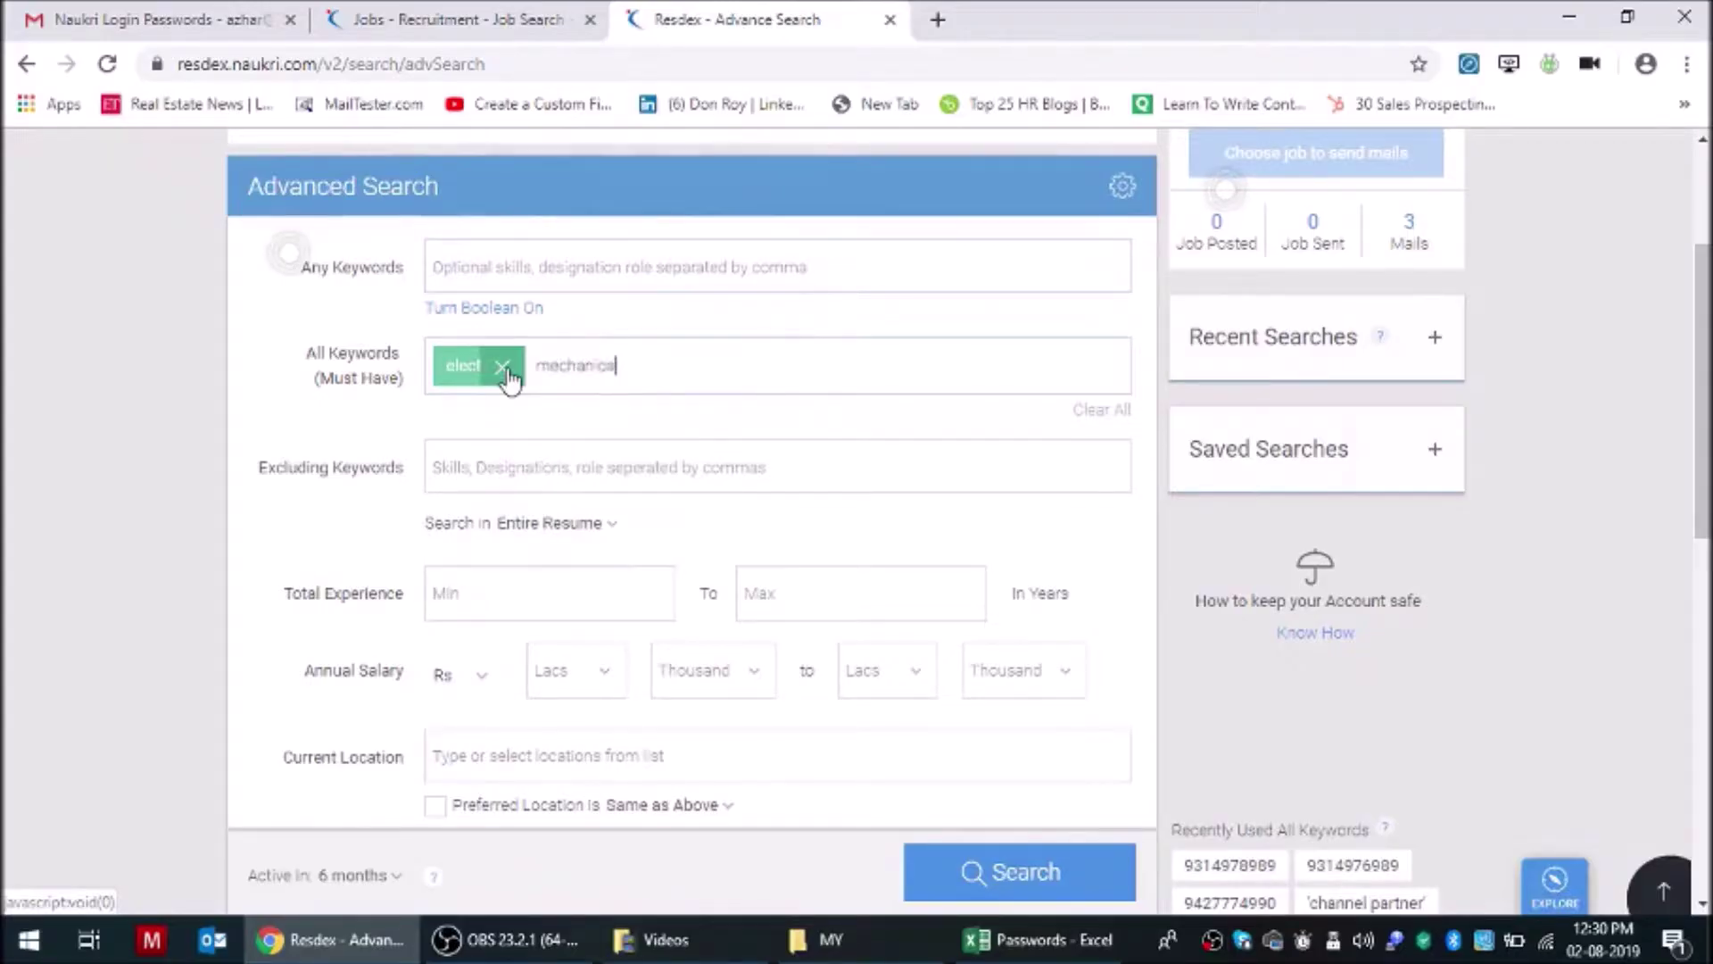
{"action": "type", "text": ",civil,"}
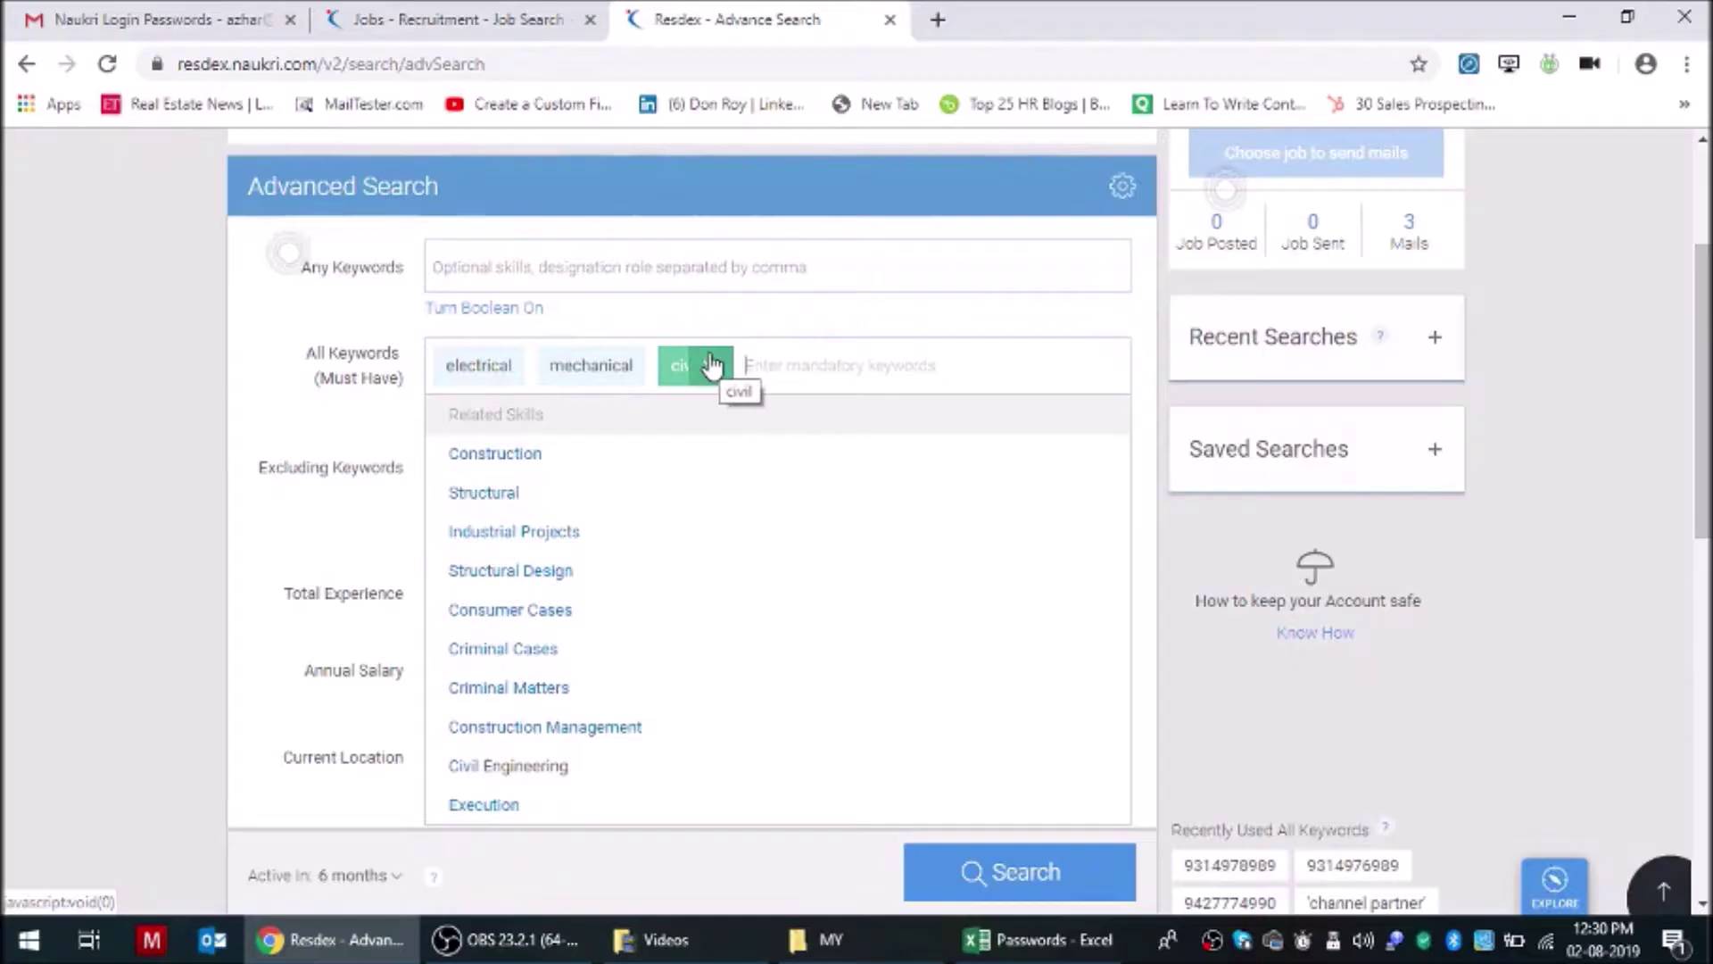
{"action": "left_click", "coordinate": [298, 440]}
- Remove electrical, mechanical and civil from the mandatory keywords
{"action": "left_click", "coordinate": [500, 373]}
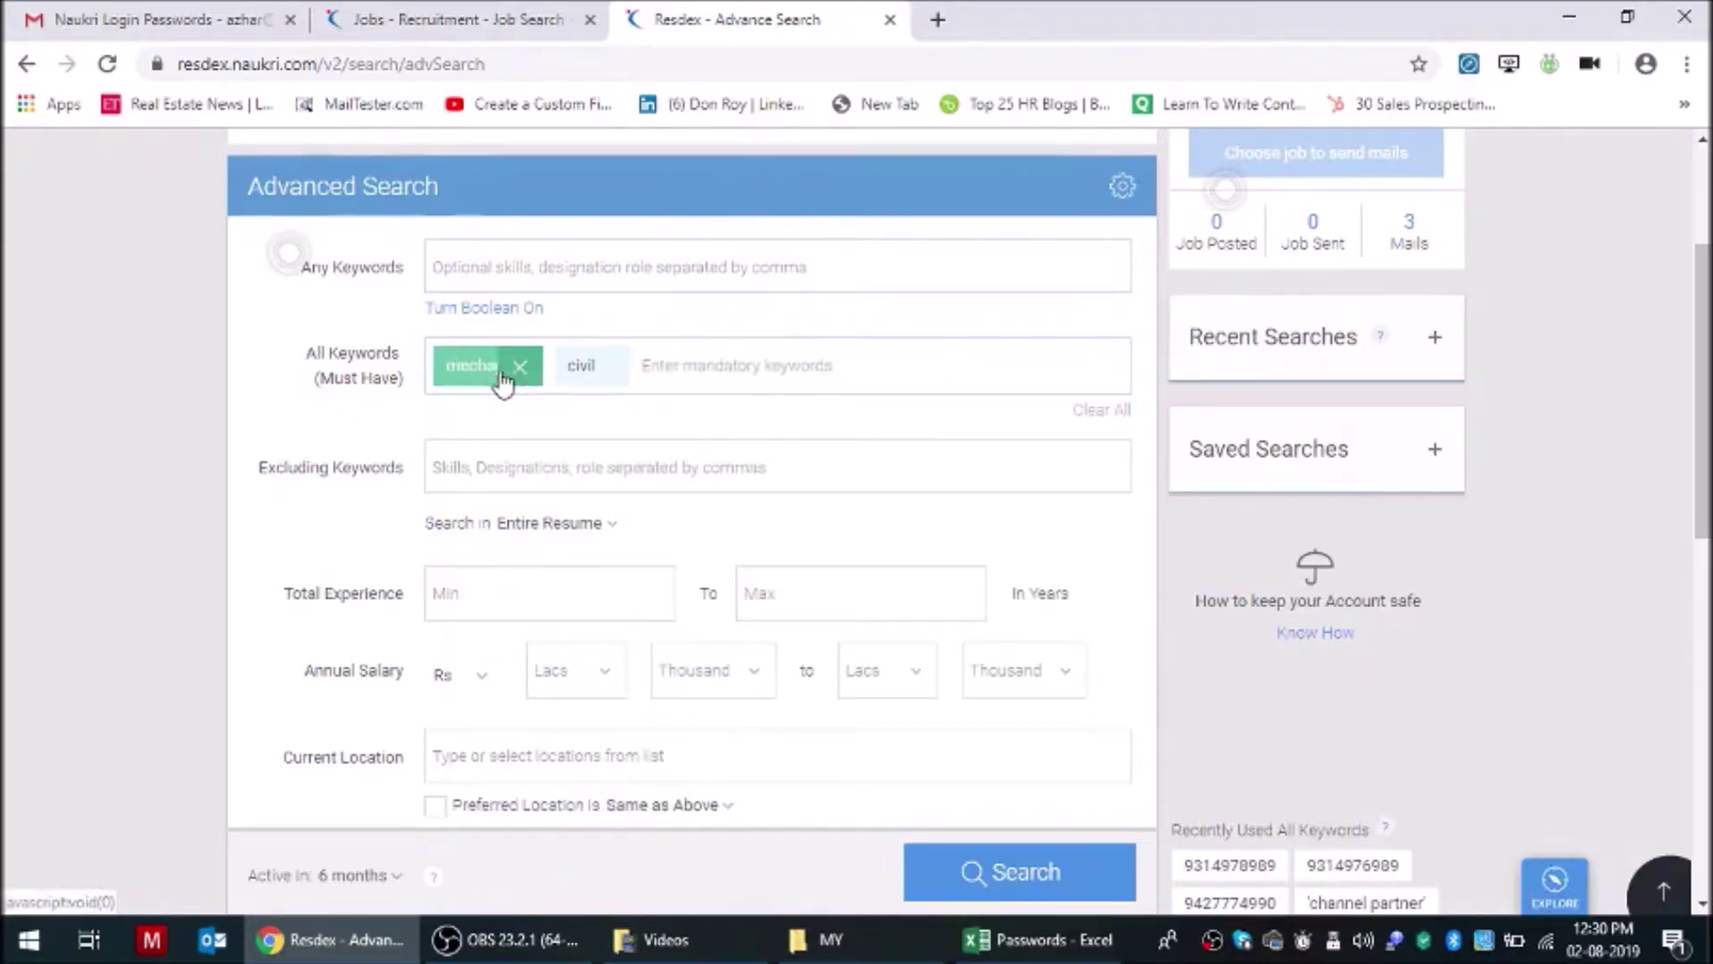
{"action": "left_click", "coordinate": [507, 373]}
{"action": "left_click", "coordinate": [498, 373]}
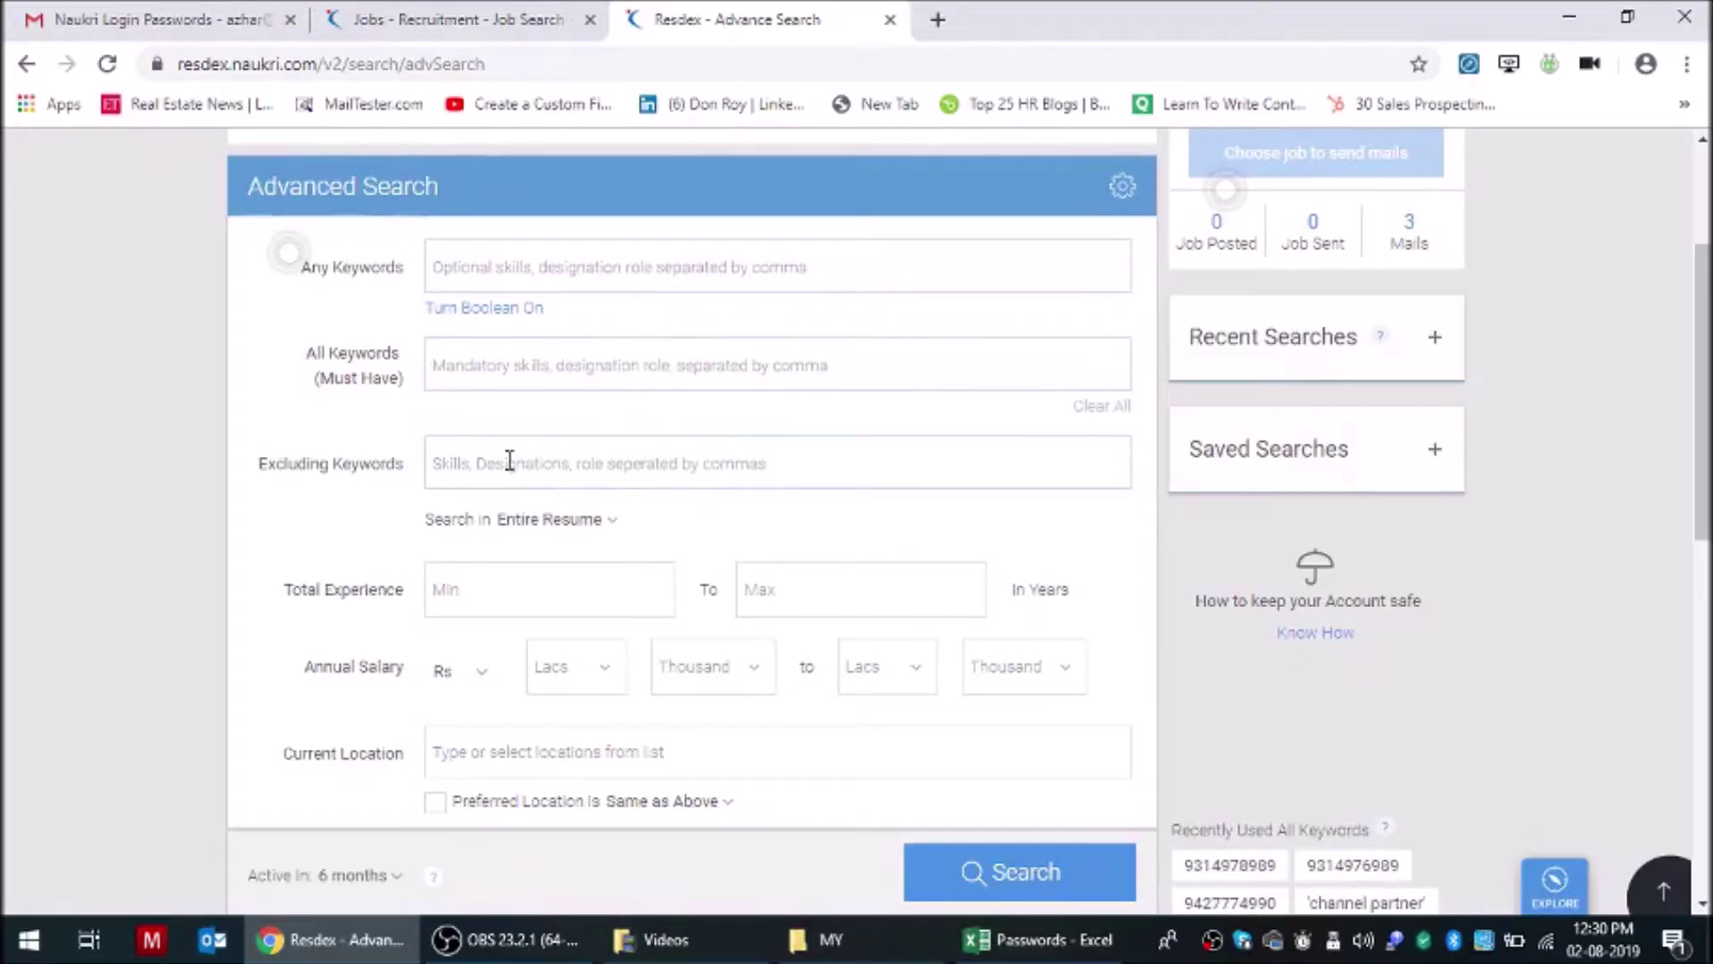
- Try electrical as an excluding keyword and remove it again
{"action": "left_click", "coordinate": [509, 460]}
{"action": "type", "text": "electrical"}
{"action": "key", "text": "Return"}
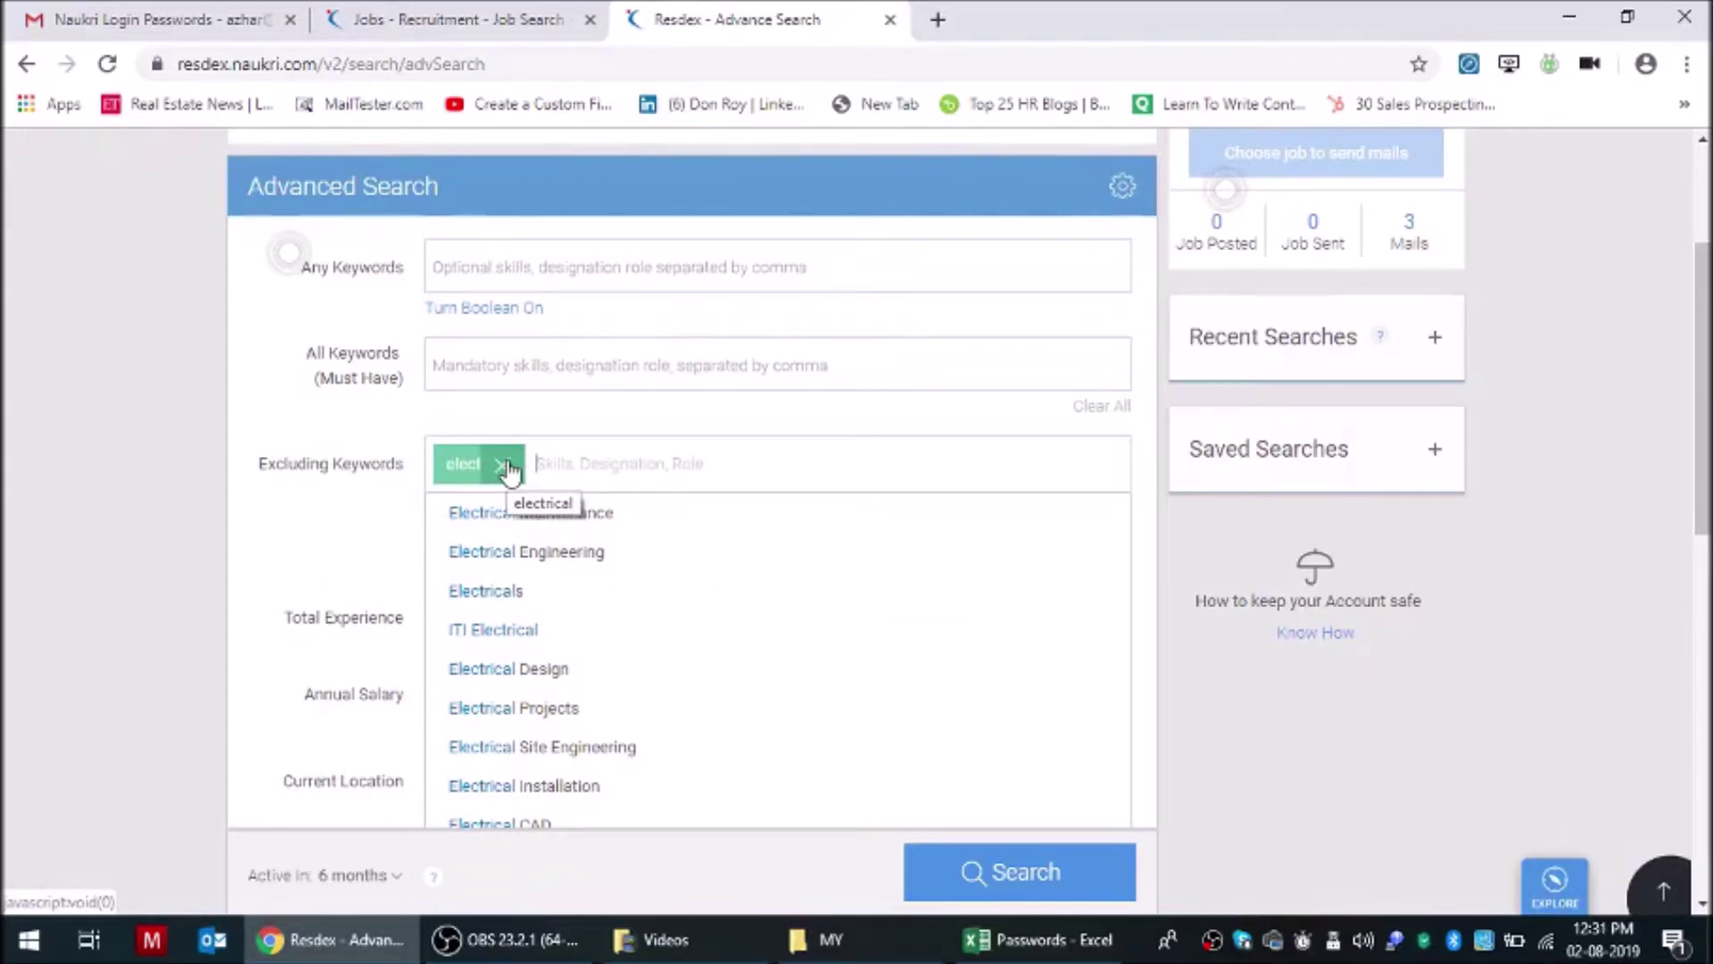
{"action": "left_click", "coordinate": [335, 537]}
{"action": "left_click", "coordinate": [515, 465]}
- Review the options for which part of the resume the keywords are searched in
{"action": "scroll", "coordinate": [339, 584], "scroll_direction": "down", "scroll_amount": 3}
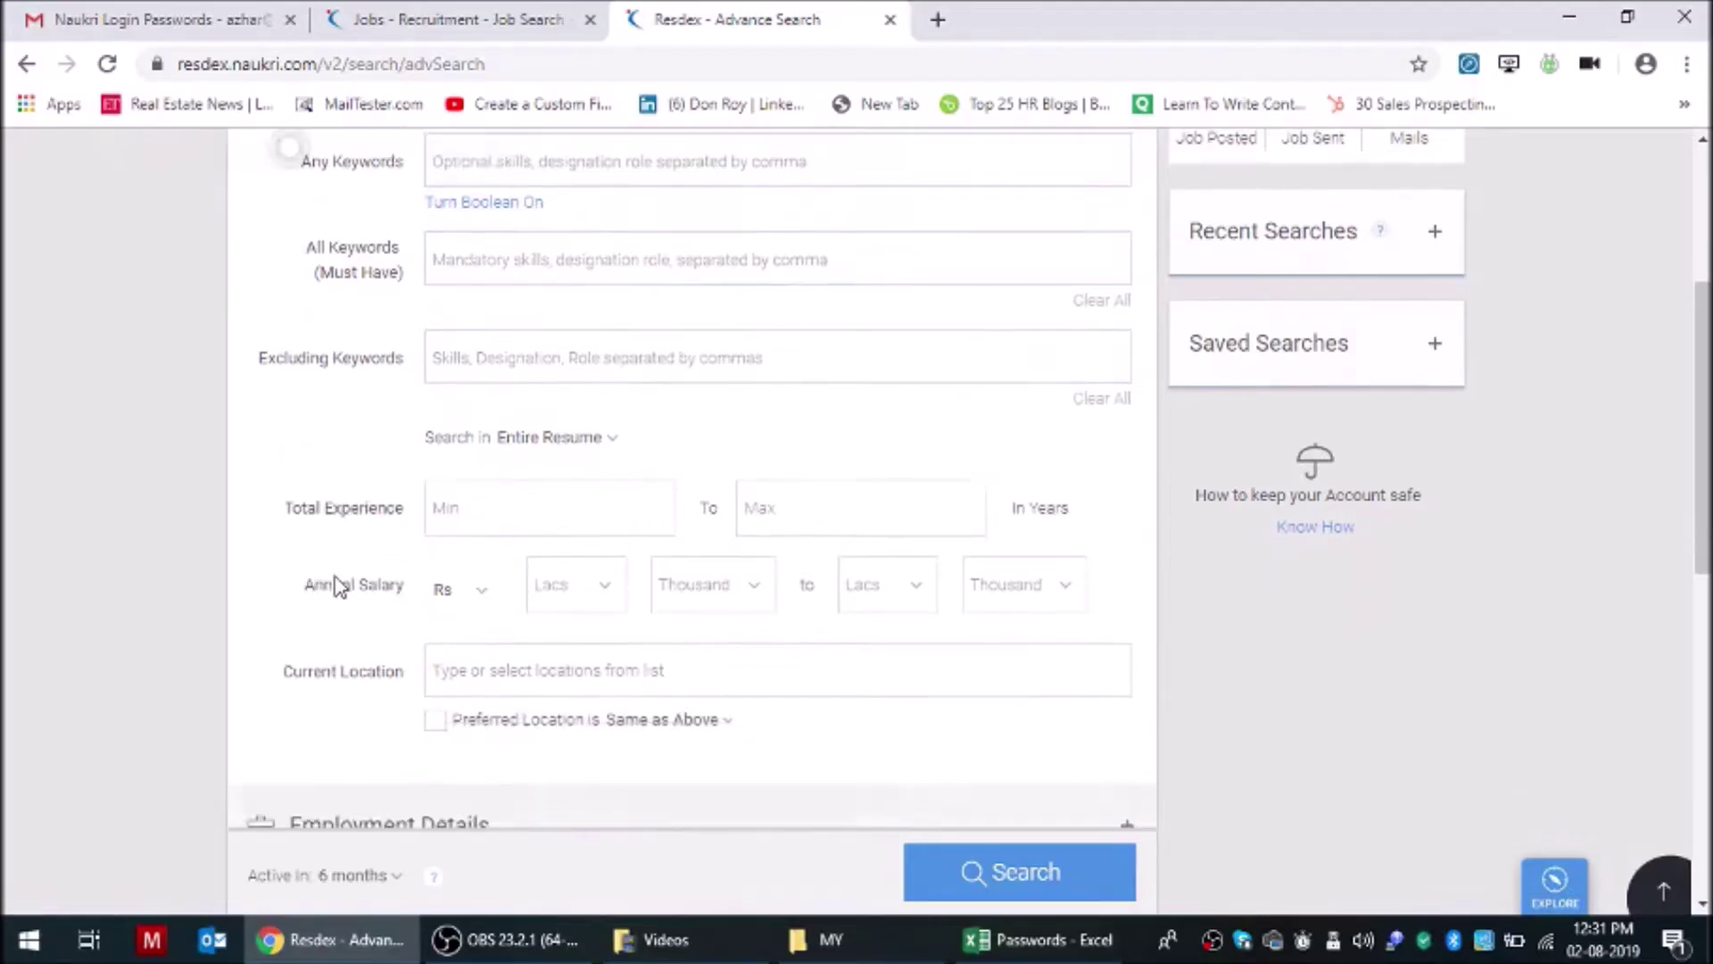
{"action": "scroll", "coordinate": [625, 460], "scroll_direction": "up", "scroll_amount": 1}
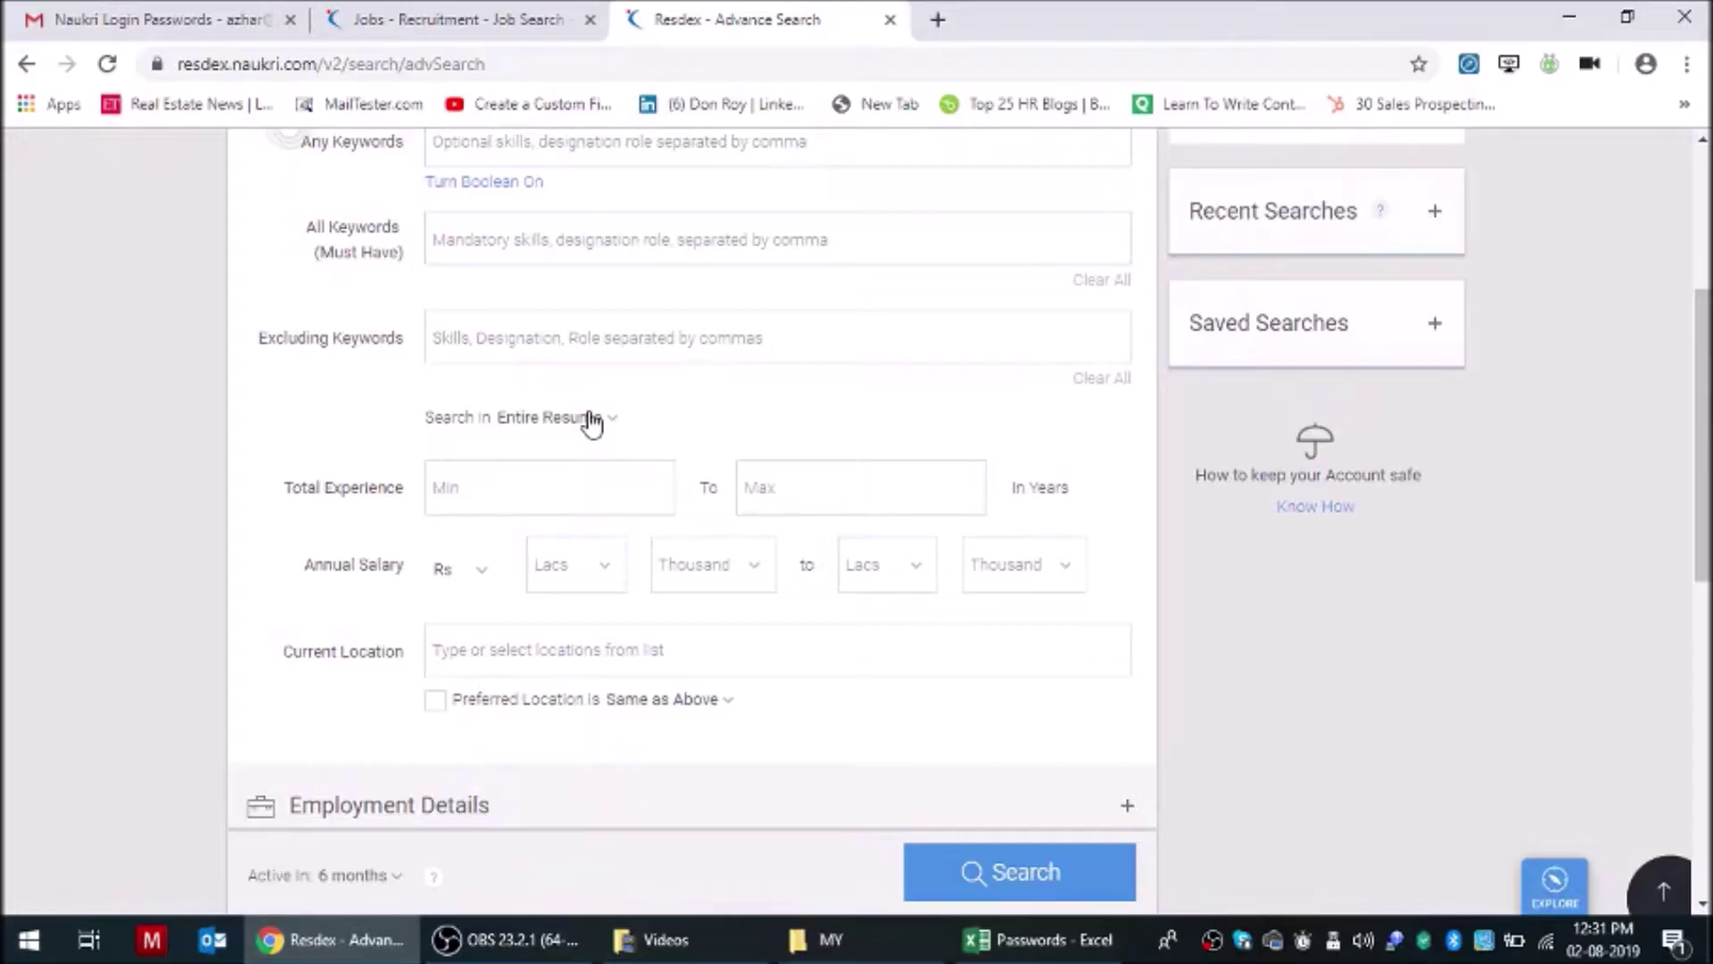
{"action": "left_click", "coordinate": [592, 419]}
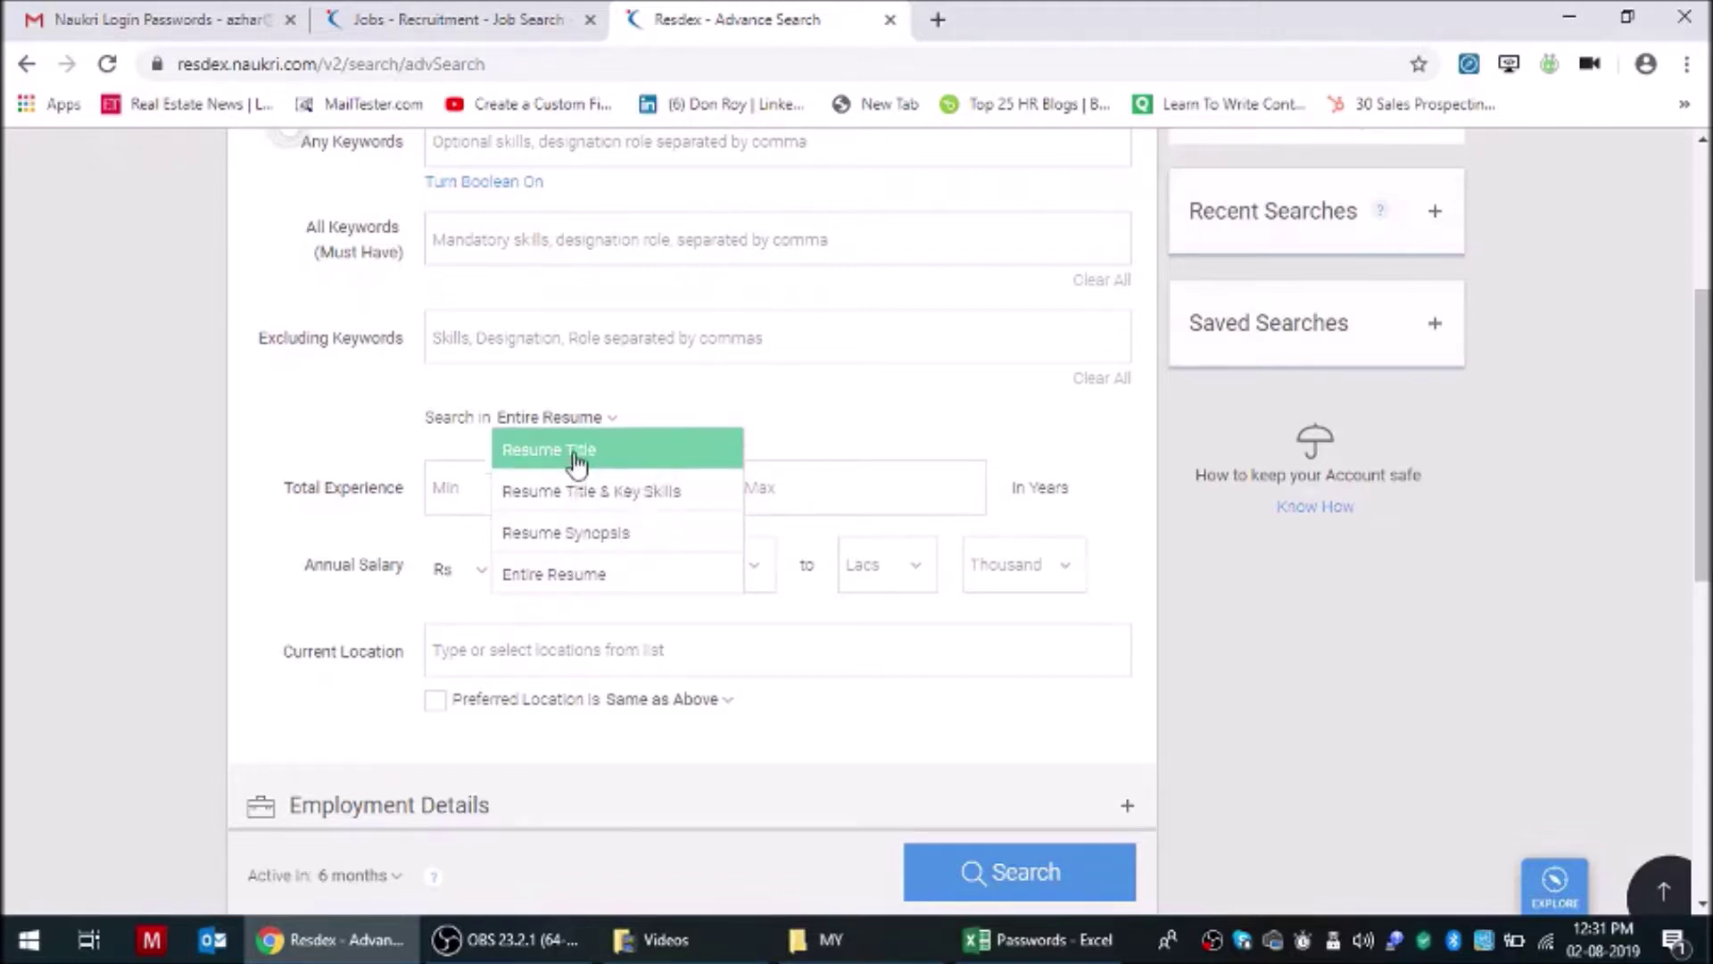
{"action": "left_click", "coordinate": [317, 422]}
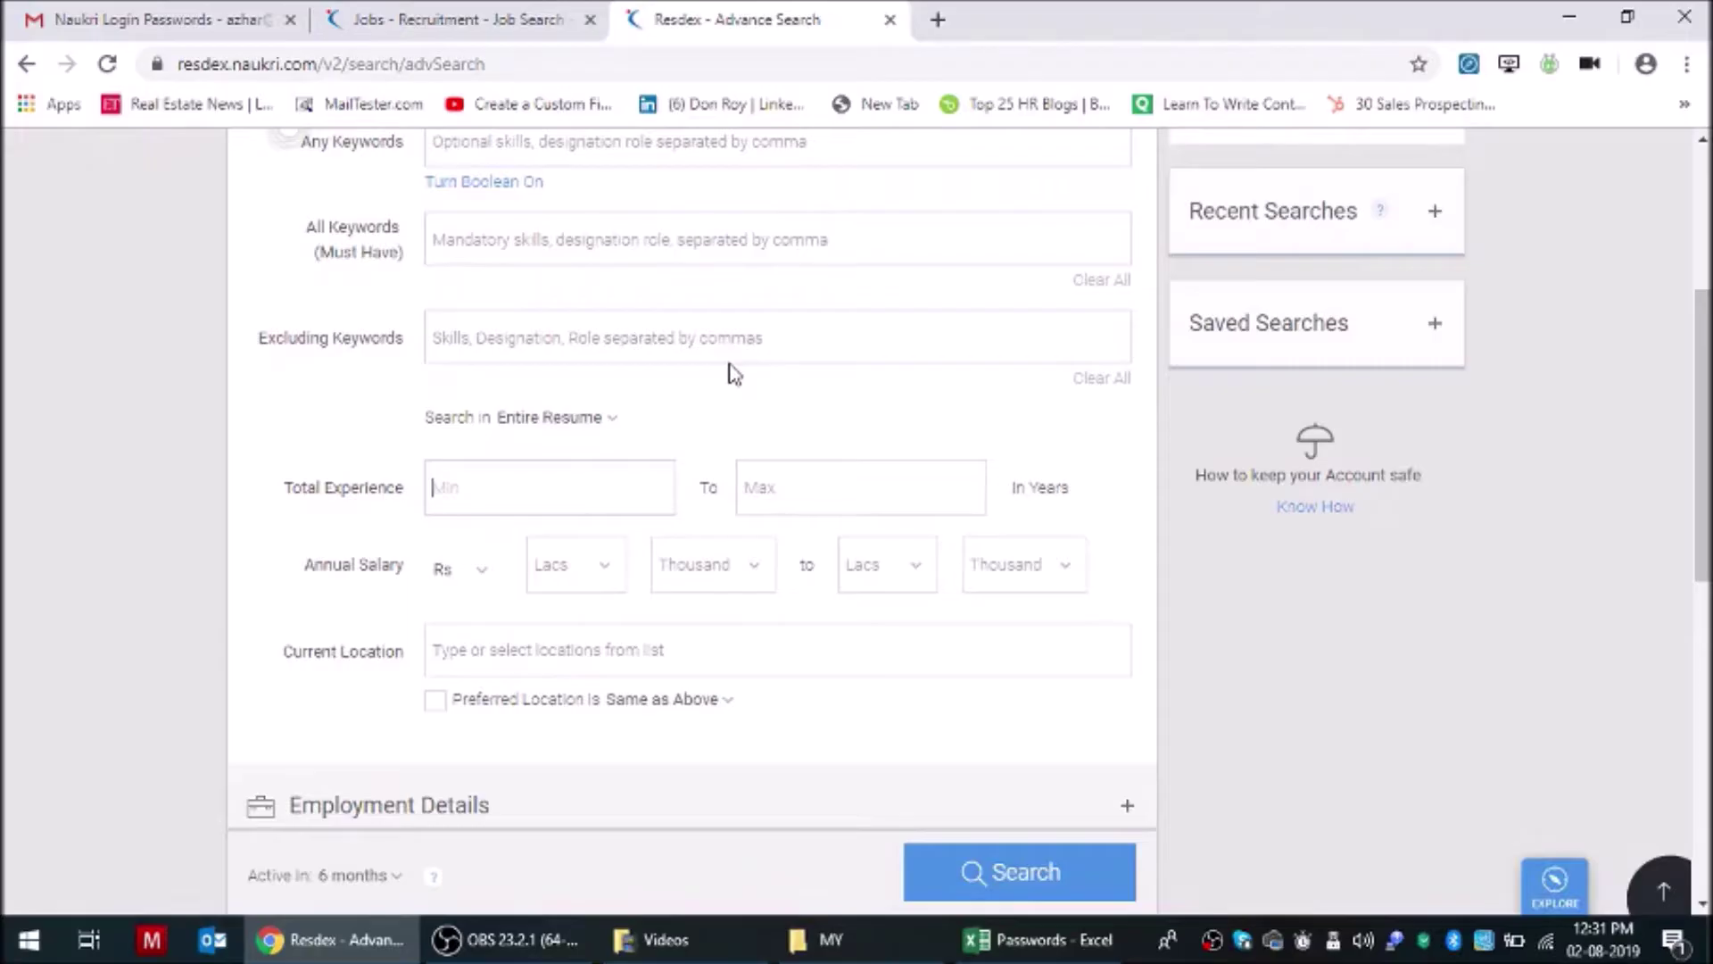
- Set the total experience range to 5 to 10 years
{"action": "type", "text": "5"}
{"action": "left_click", "coordinate": [793, 482]}
{"action": "type", "text": "10"}
- Try USD as the annual salary currency and return it to Rs
{"action": "left_click", "coordinate": [481, 578]}
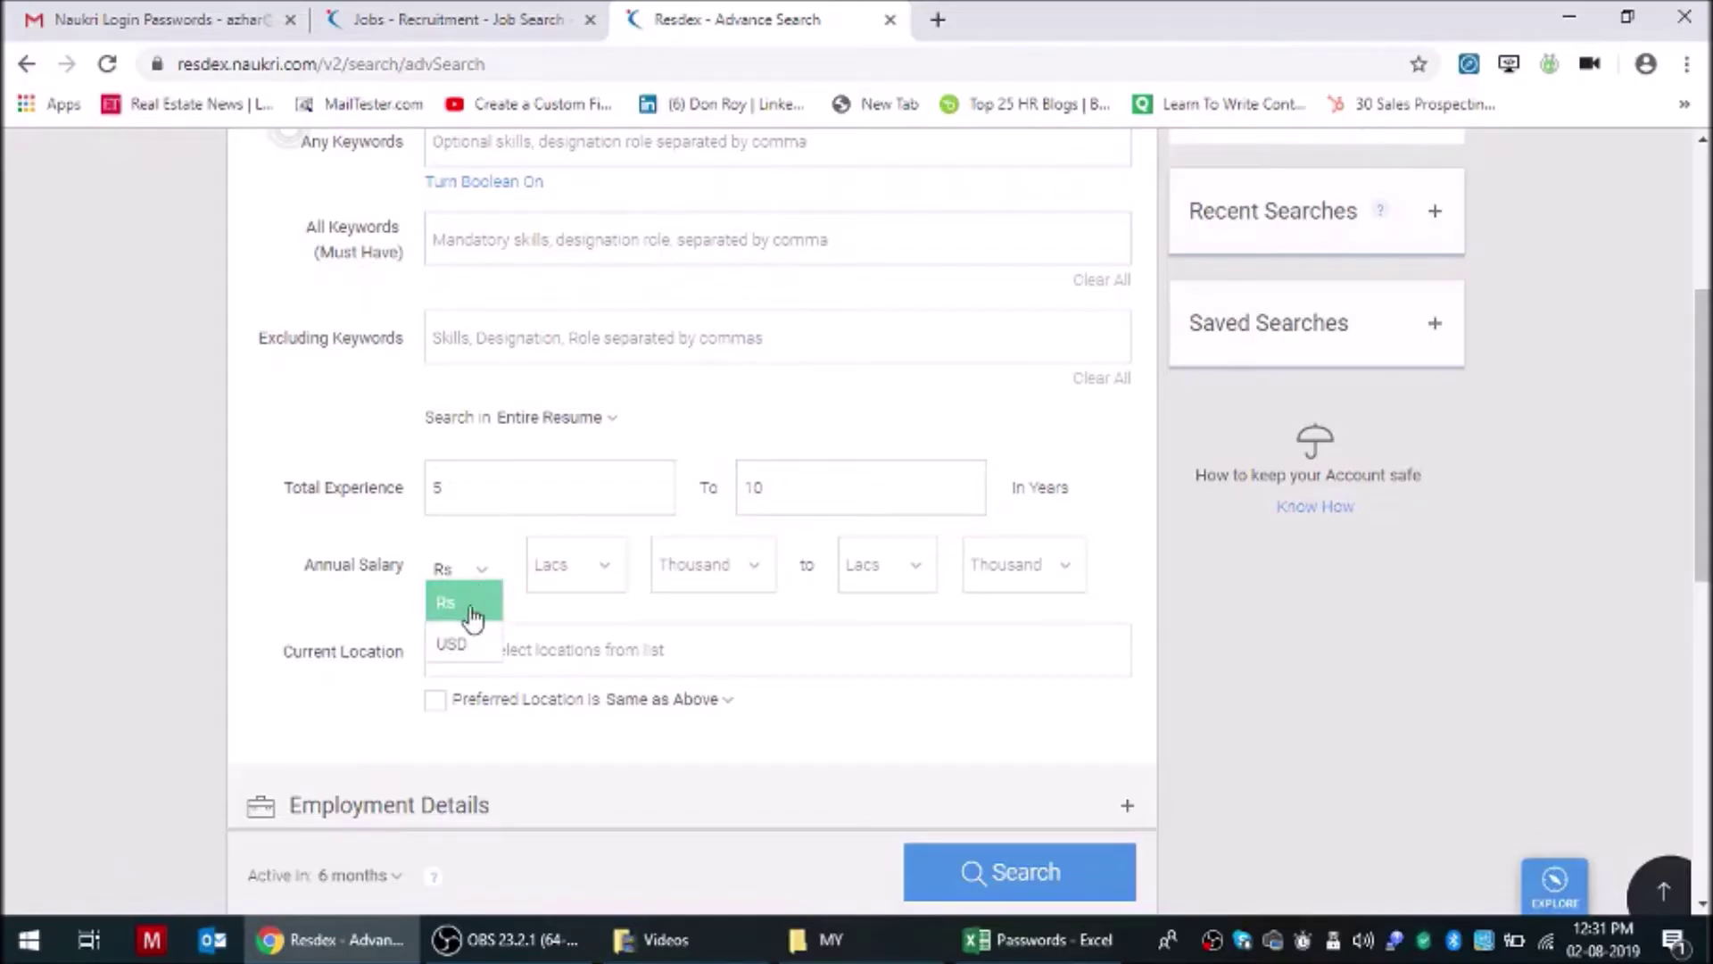
{"action": "left_click", "coordinate": [472, 644]}
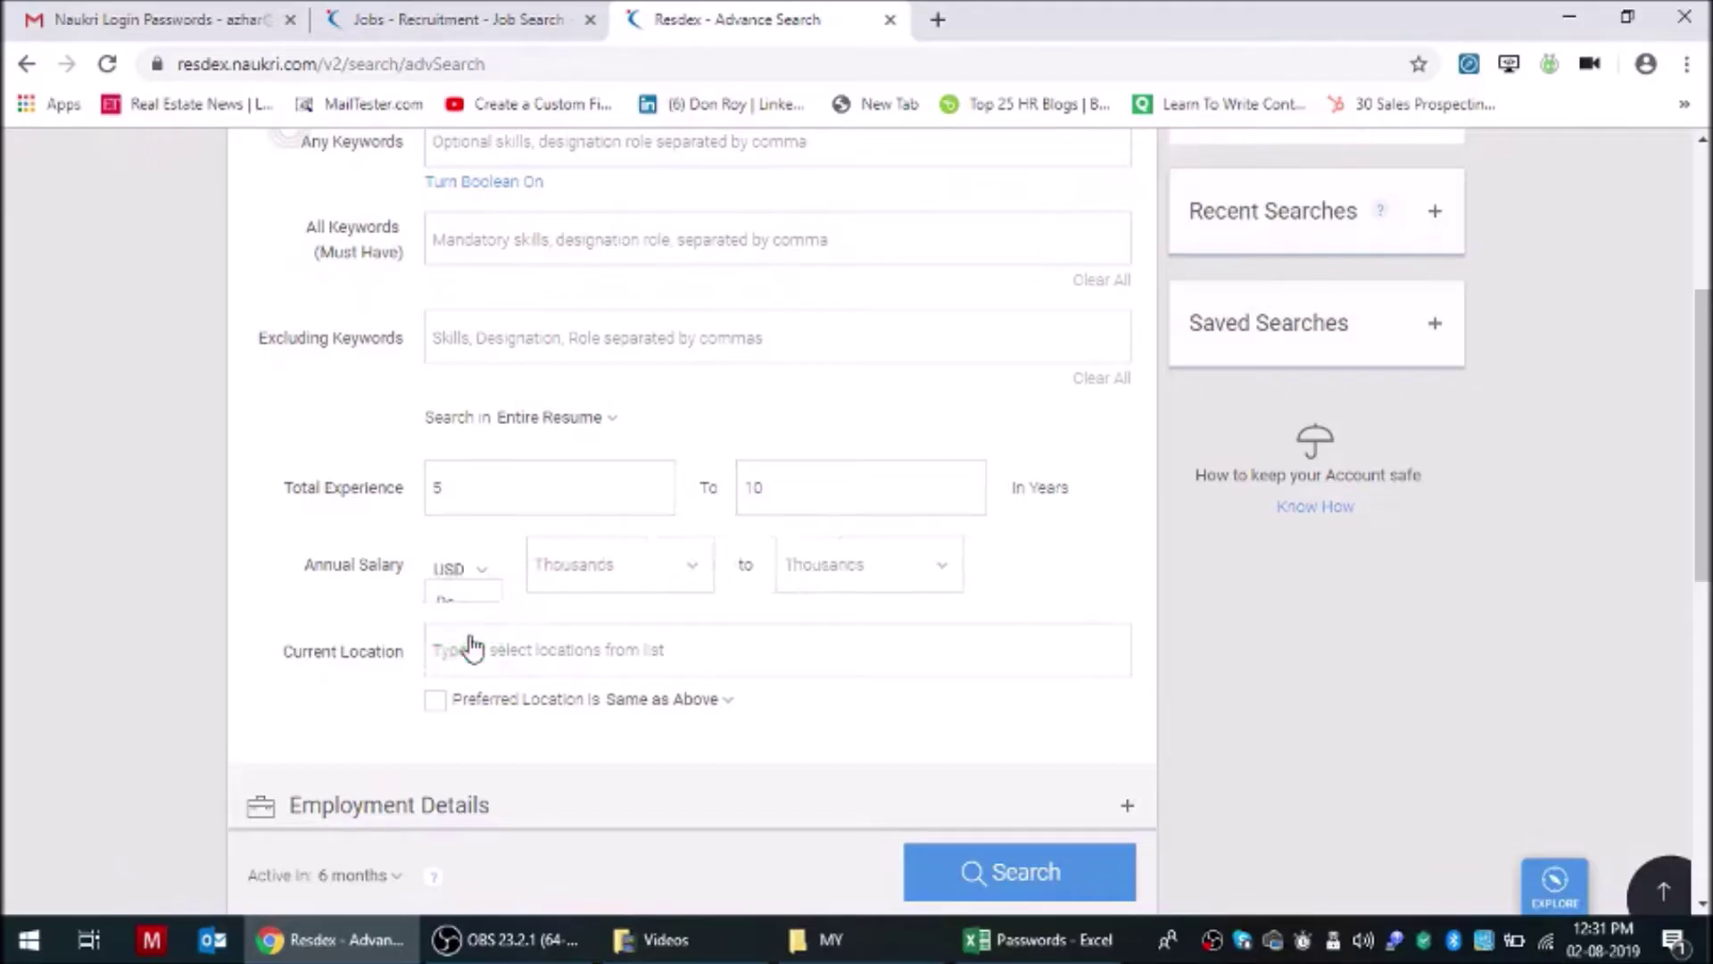
{"action": "left_click", "coordinate": [480, 585]}
{"action": "left_click", "coordinate": [482, 600]}
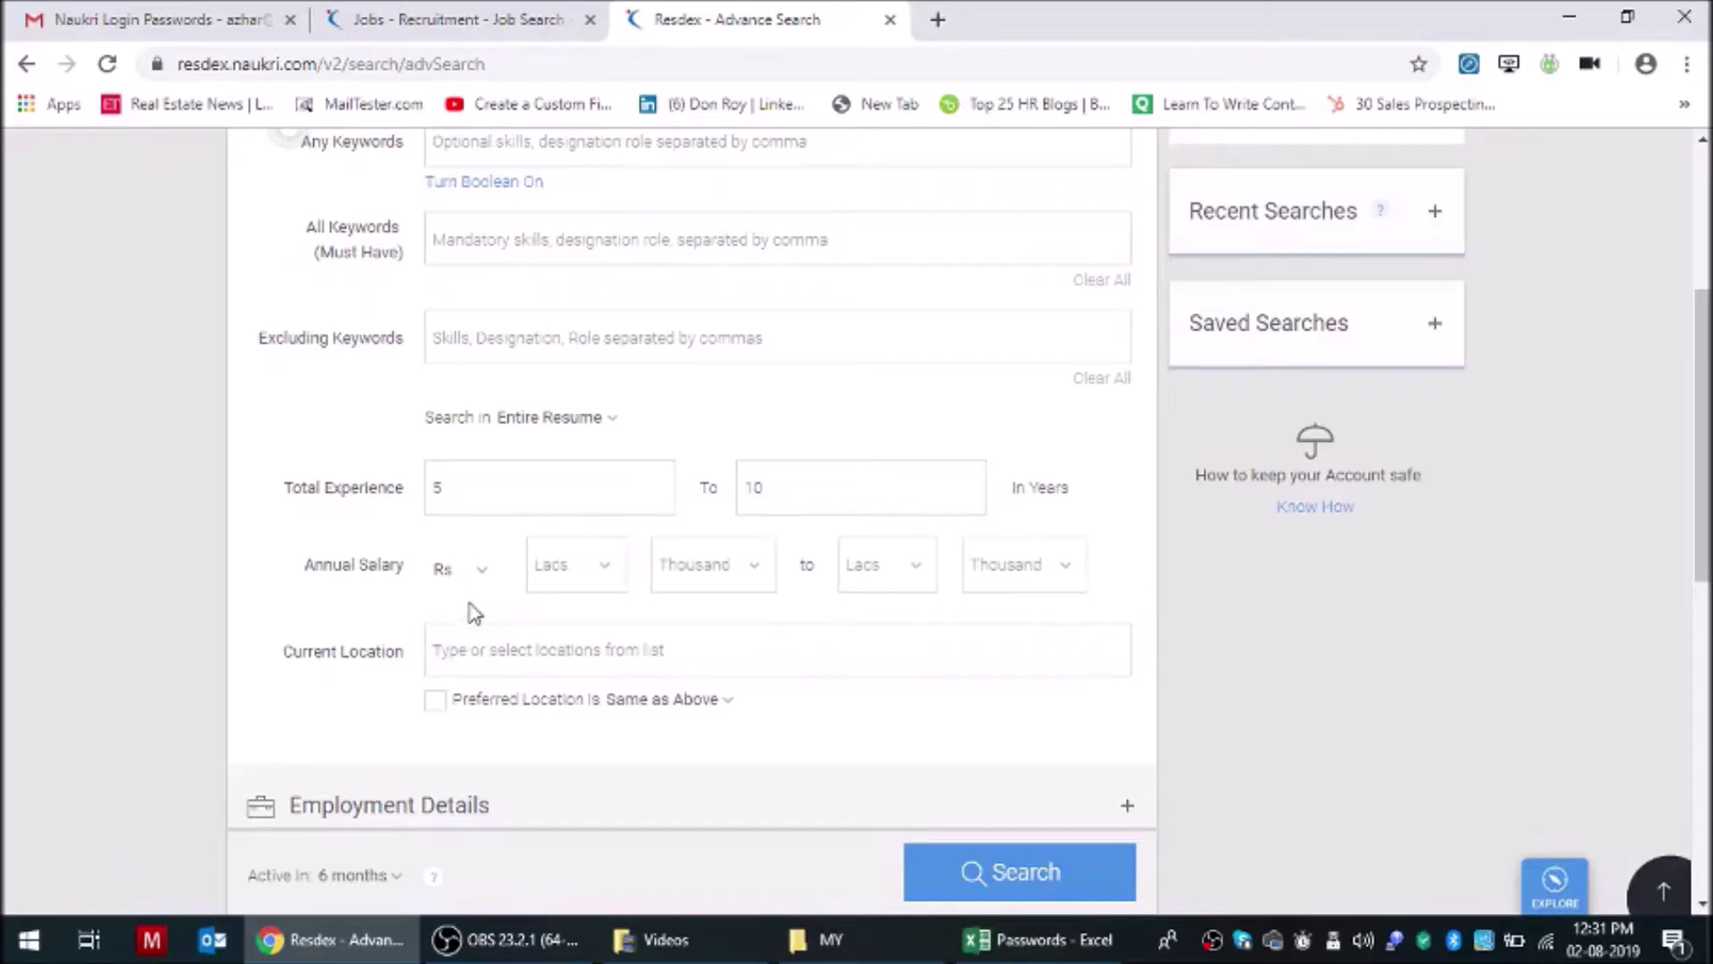
- Set the annual salary range from 4 lacs 20 thousand to 8 lacs 10 thousand
{"action": "left_click", "coordinate": [601, 570]}
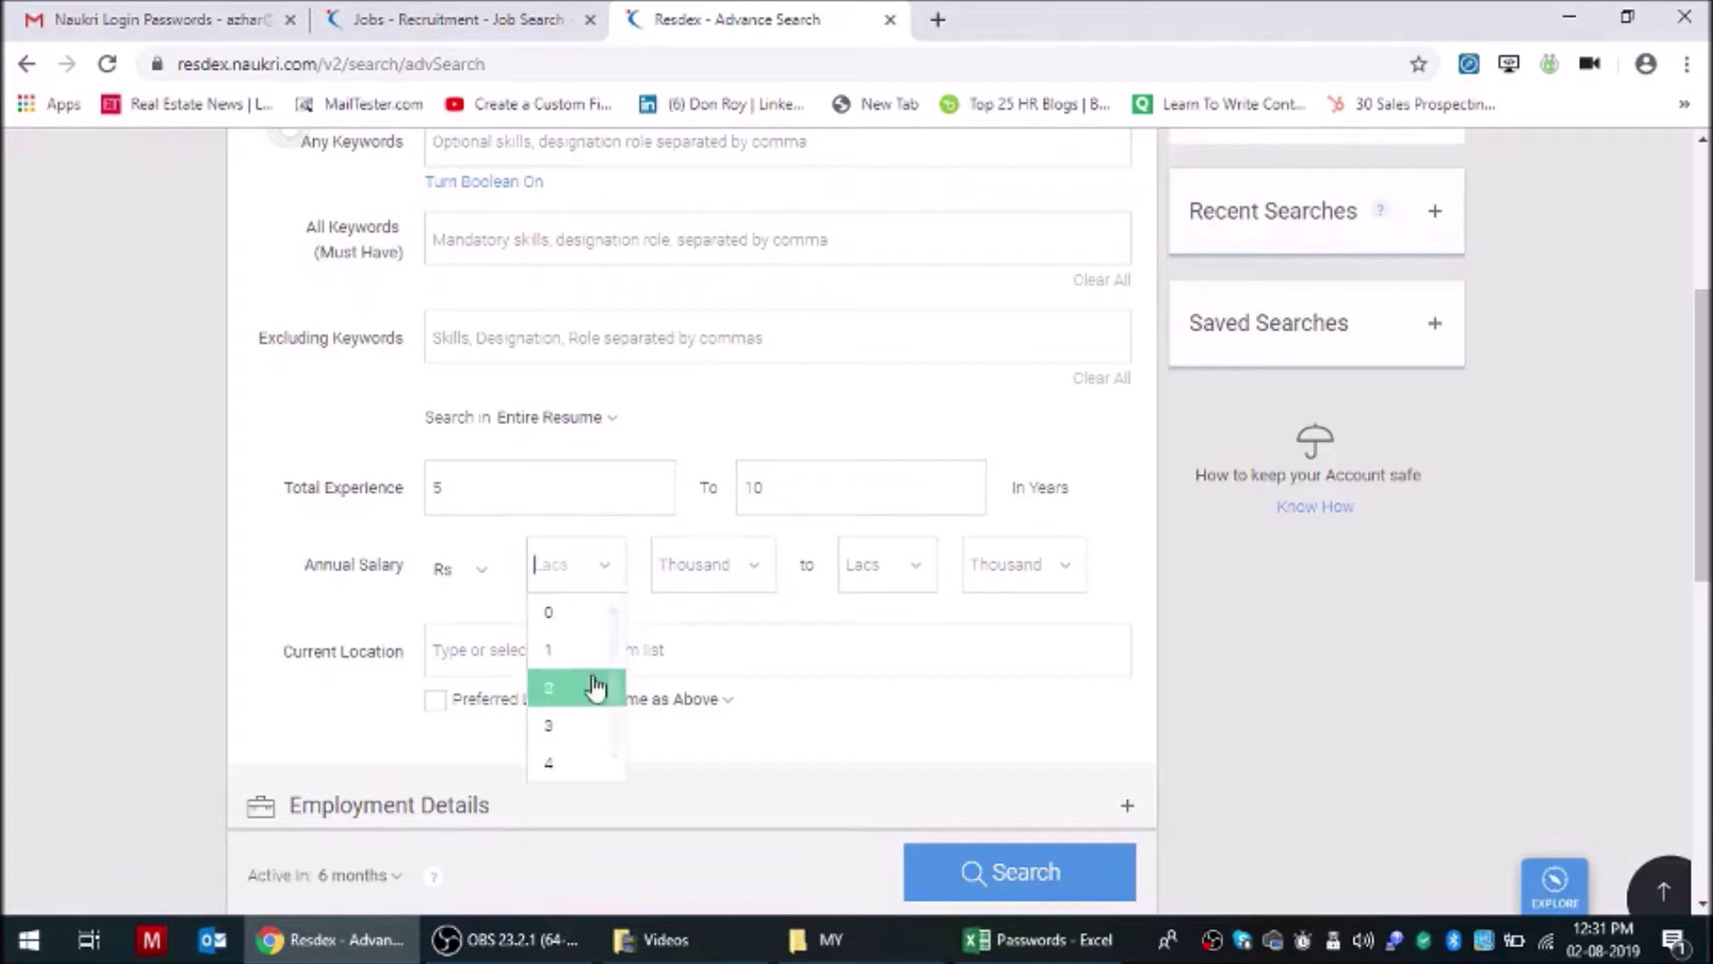
{"action": "left_click", "coordinate": [570, 761]}
{"action": "left_click", "coordinate": [704, 571]}
{"action": "left_click", "coordinate": [684, 762]}
{"action": "left_click", "coordinate": [899, 574]}
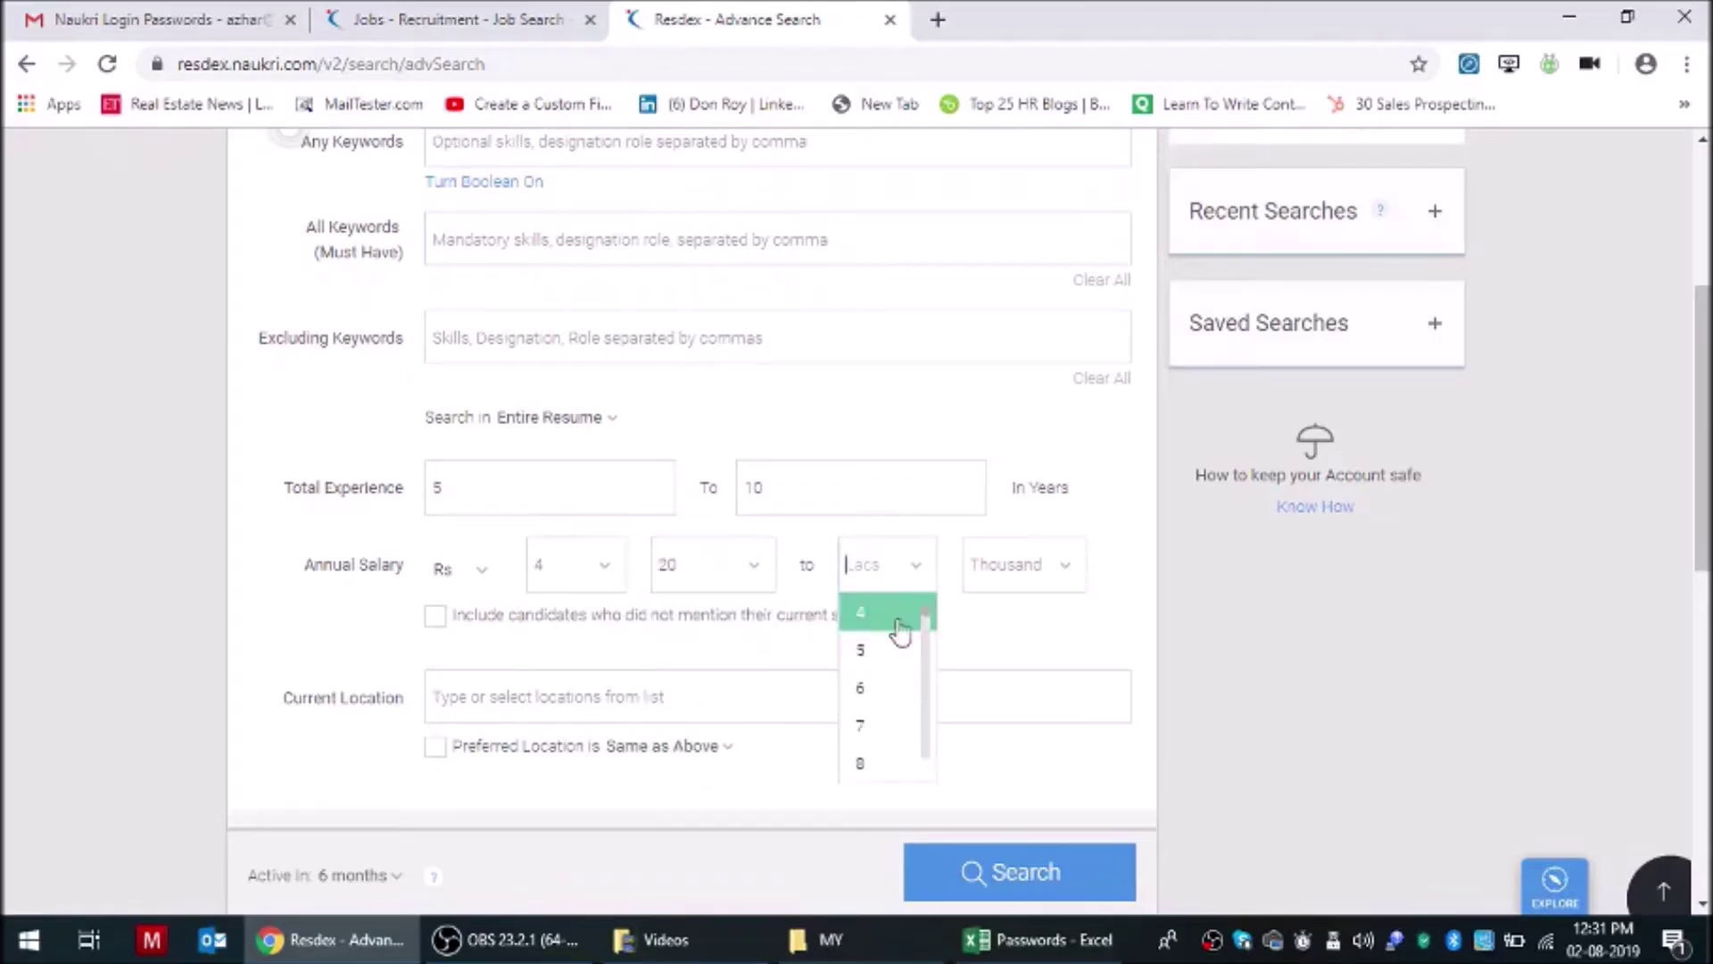
{"action": "left_click", "coordinate": [864, 761]}
{"action": "left_click", "coordinate": [1027, 568]}
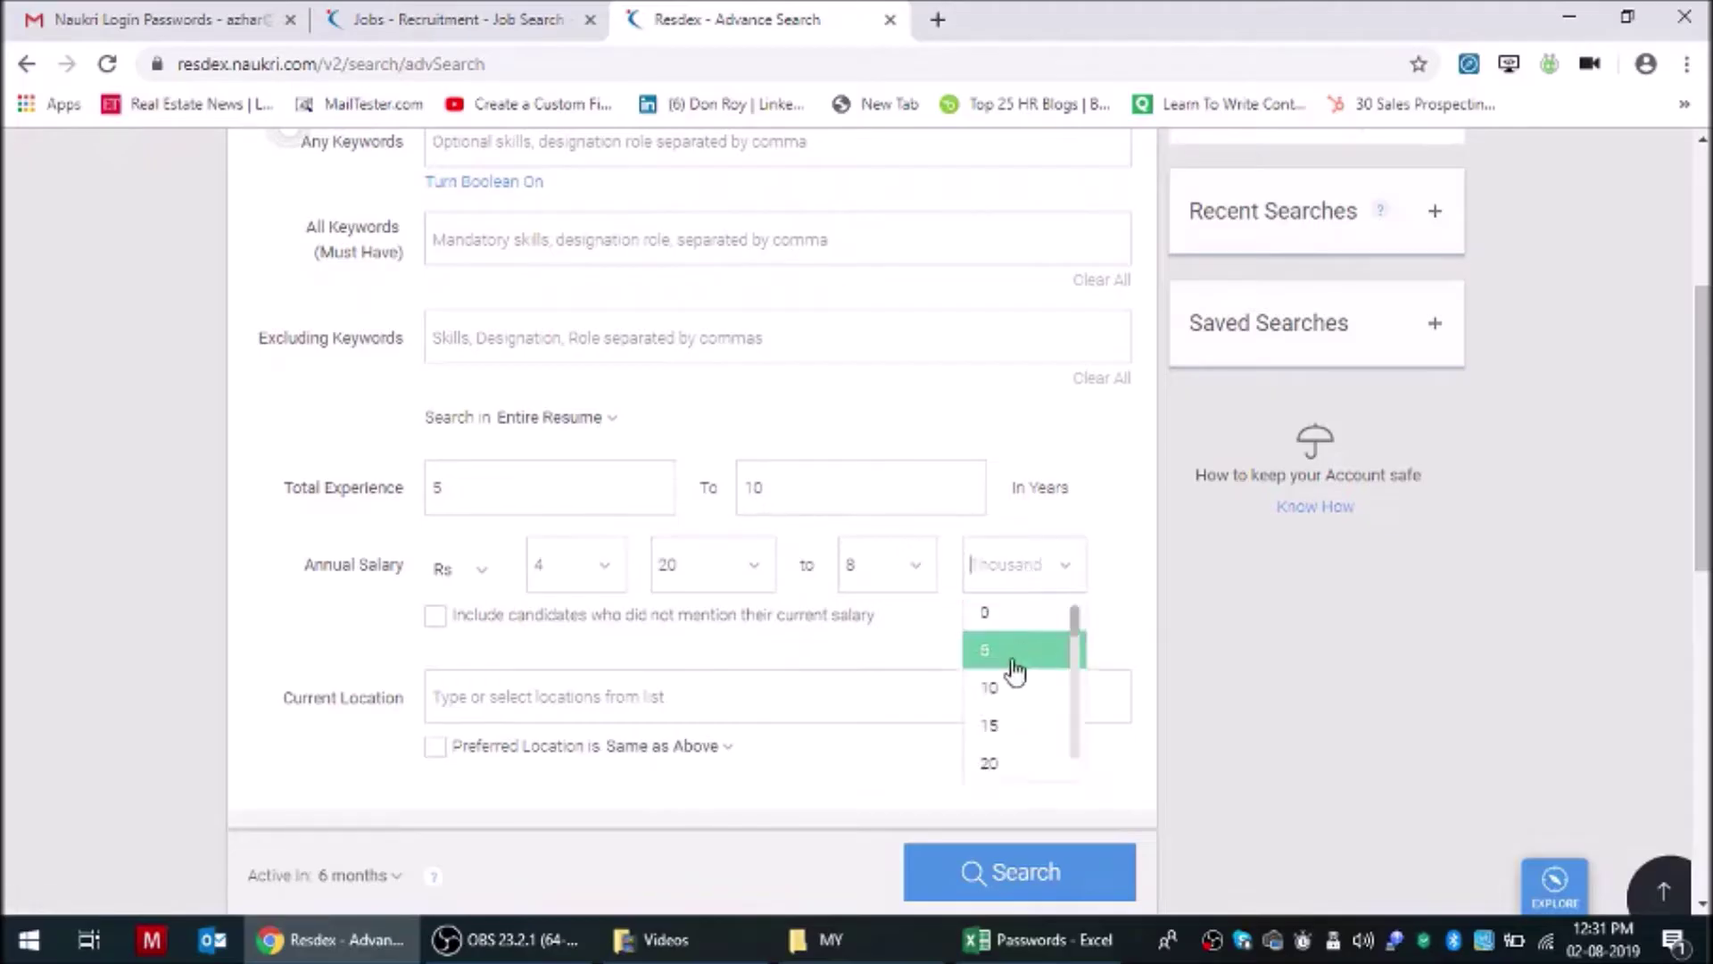
{"action": "left_click", "coordinate": [997, 697]}
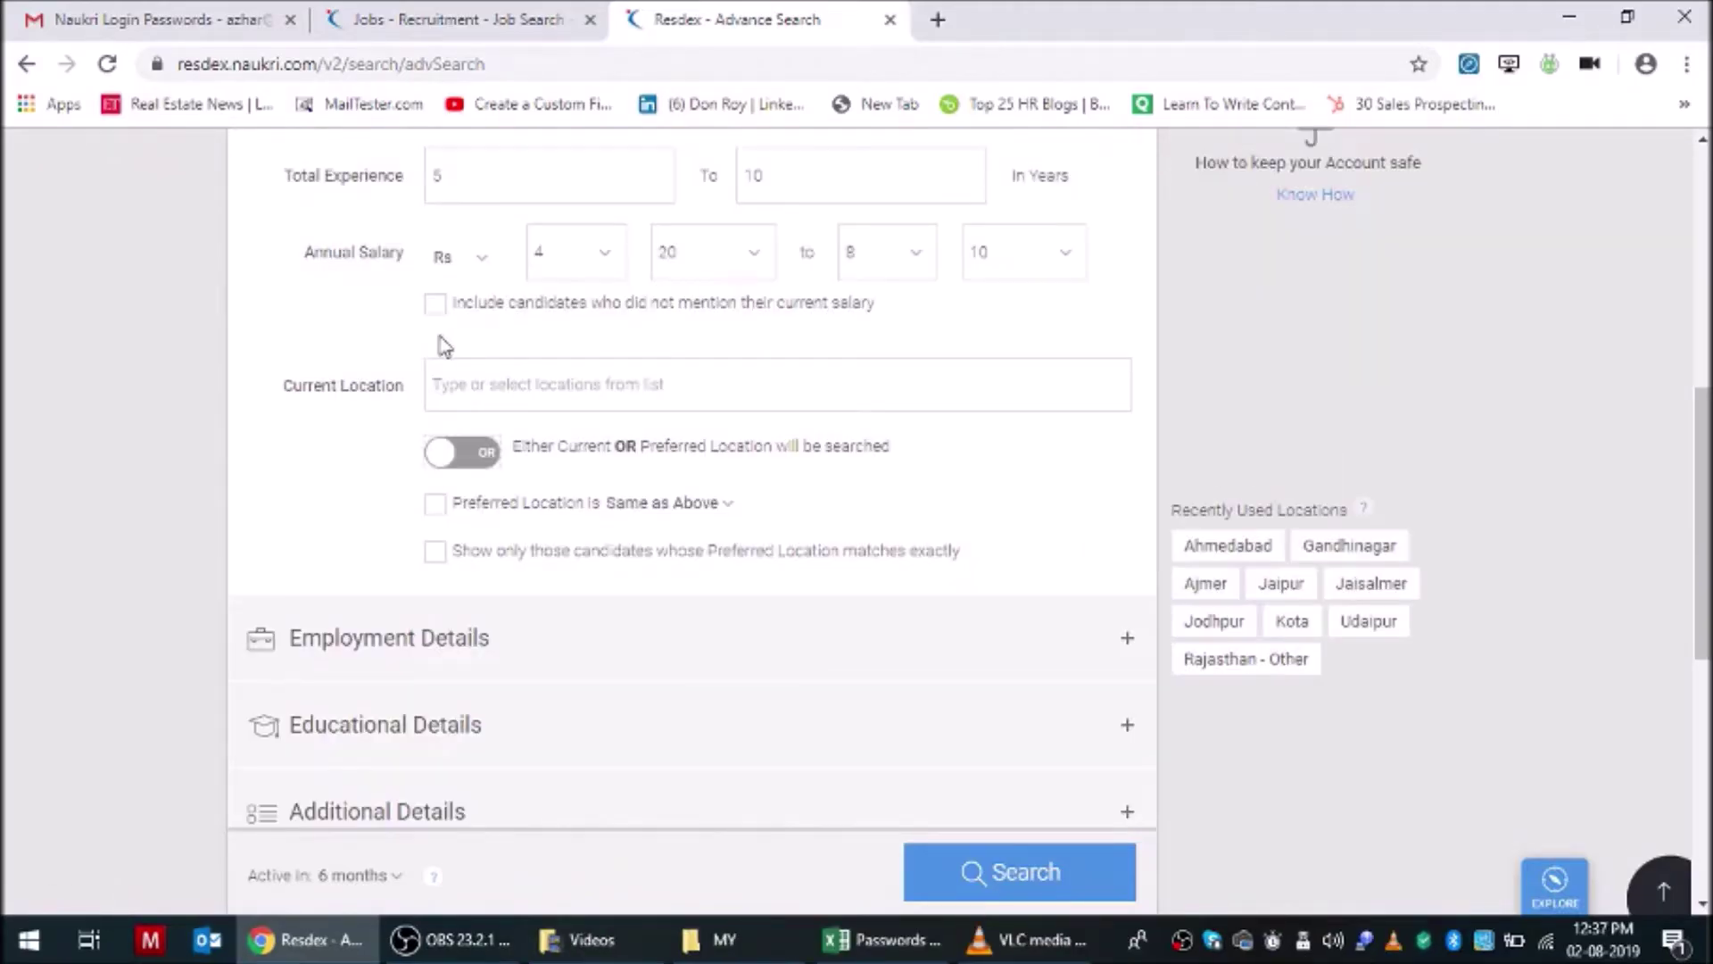
- Add Mumbai (All Areas) as the current location of the candidates
{"action": "scroll", "coordinate": [436, 340], "scroll_direction": "up", "scroll_amount": 3}
{"action": "scroll", "coordinate": [281, 448], "scroll_direction": "down", "scroll_amount": 1}
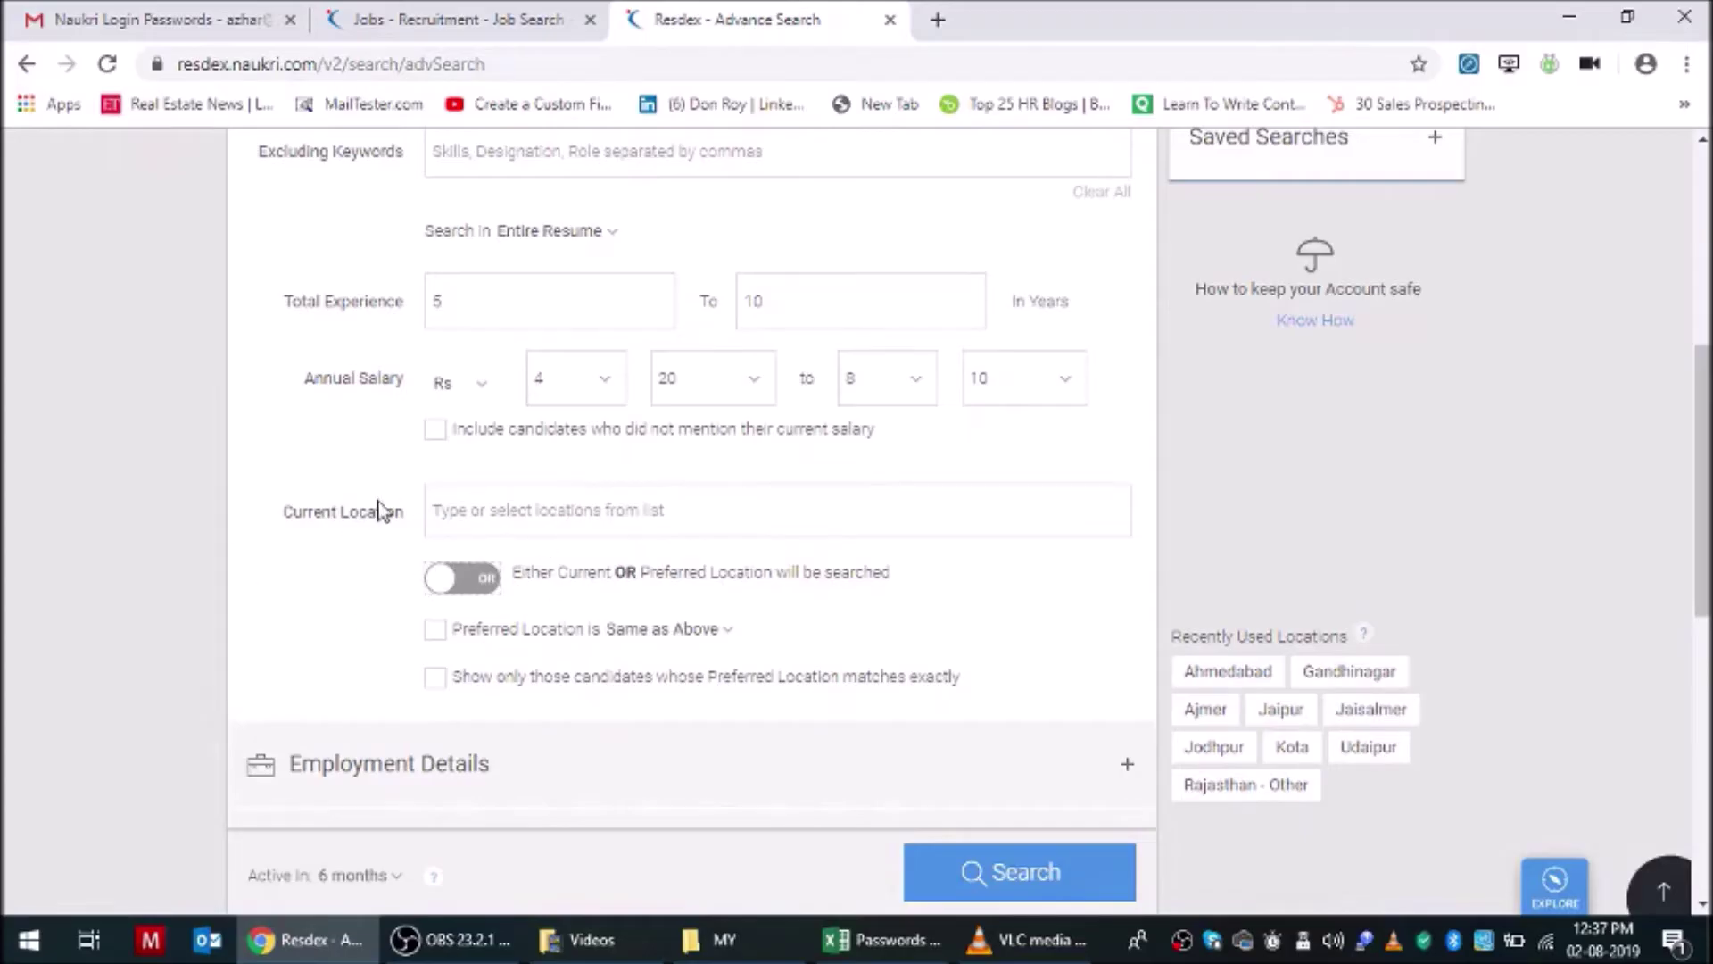
{"action": "left_click", "coordinate": [465, 514]}
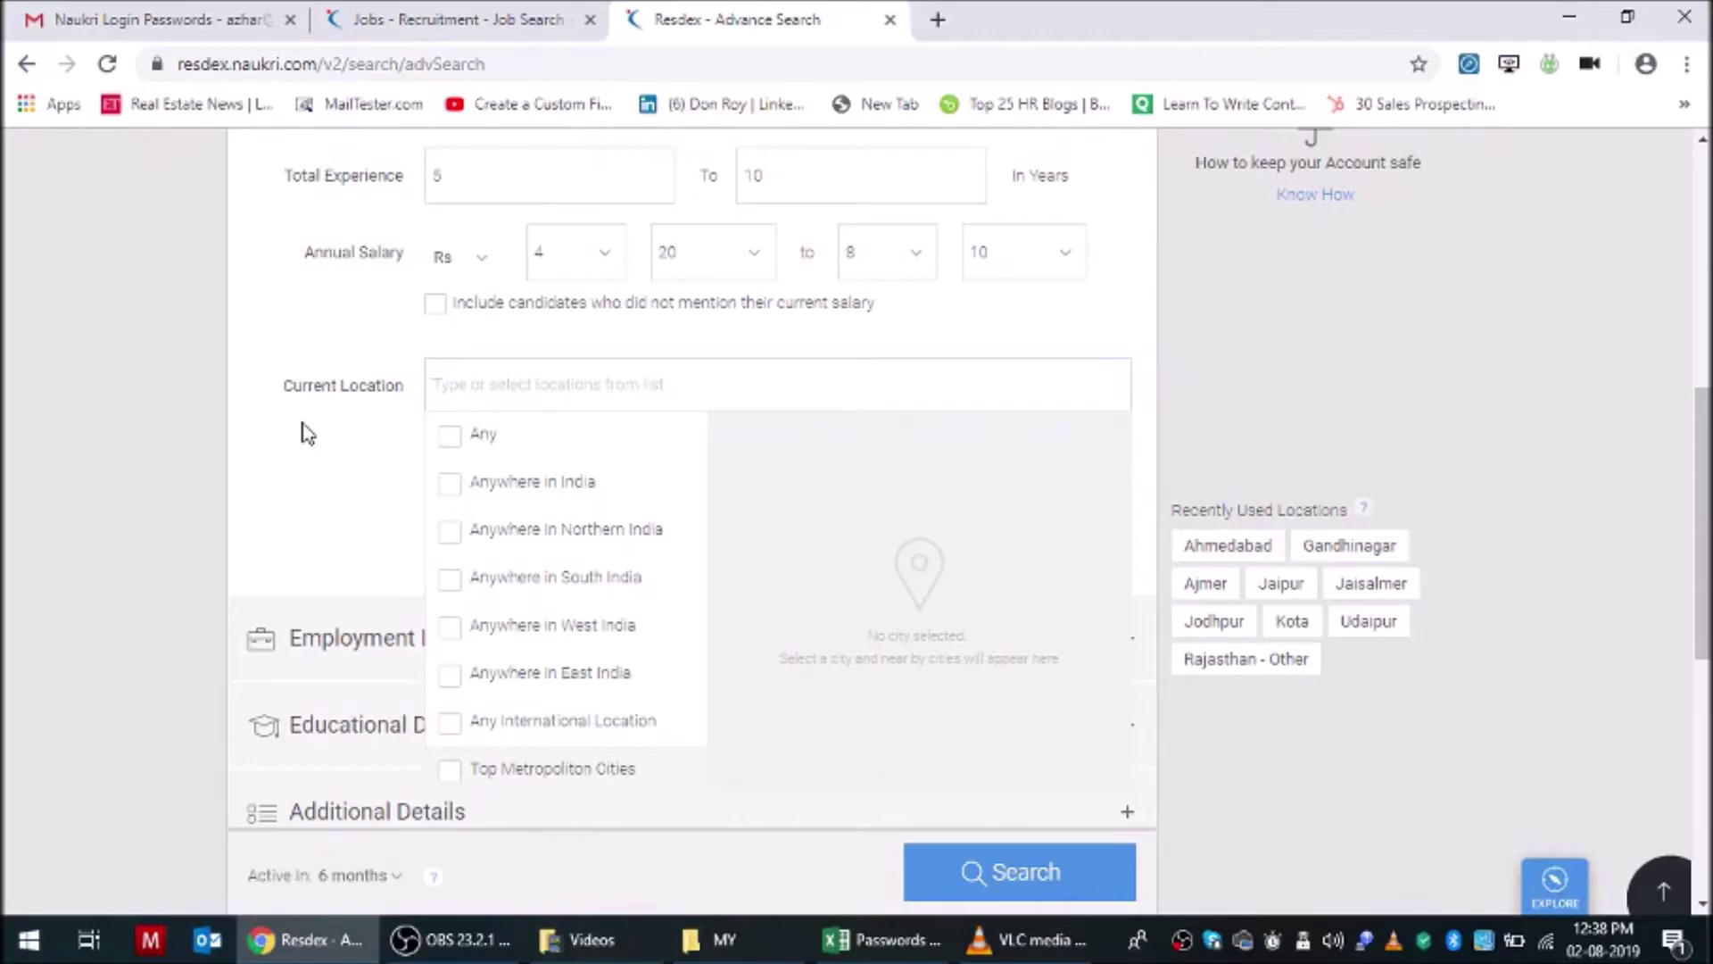
{"action": "type", "text": "Mumbai"}
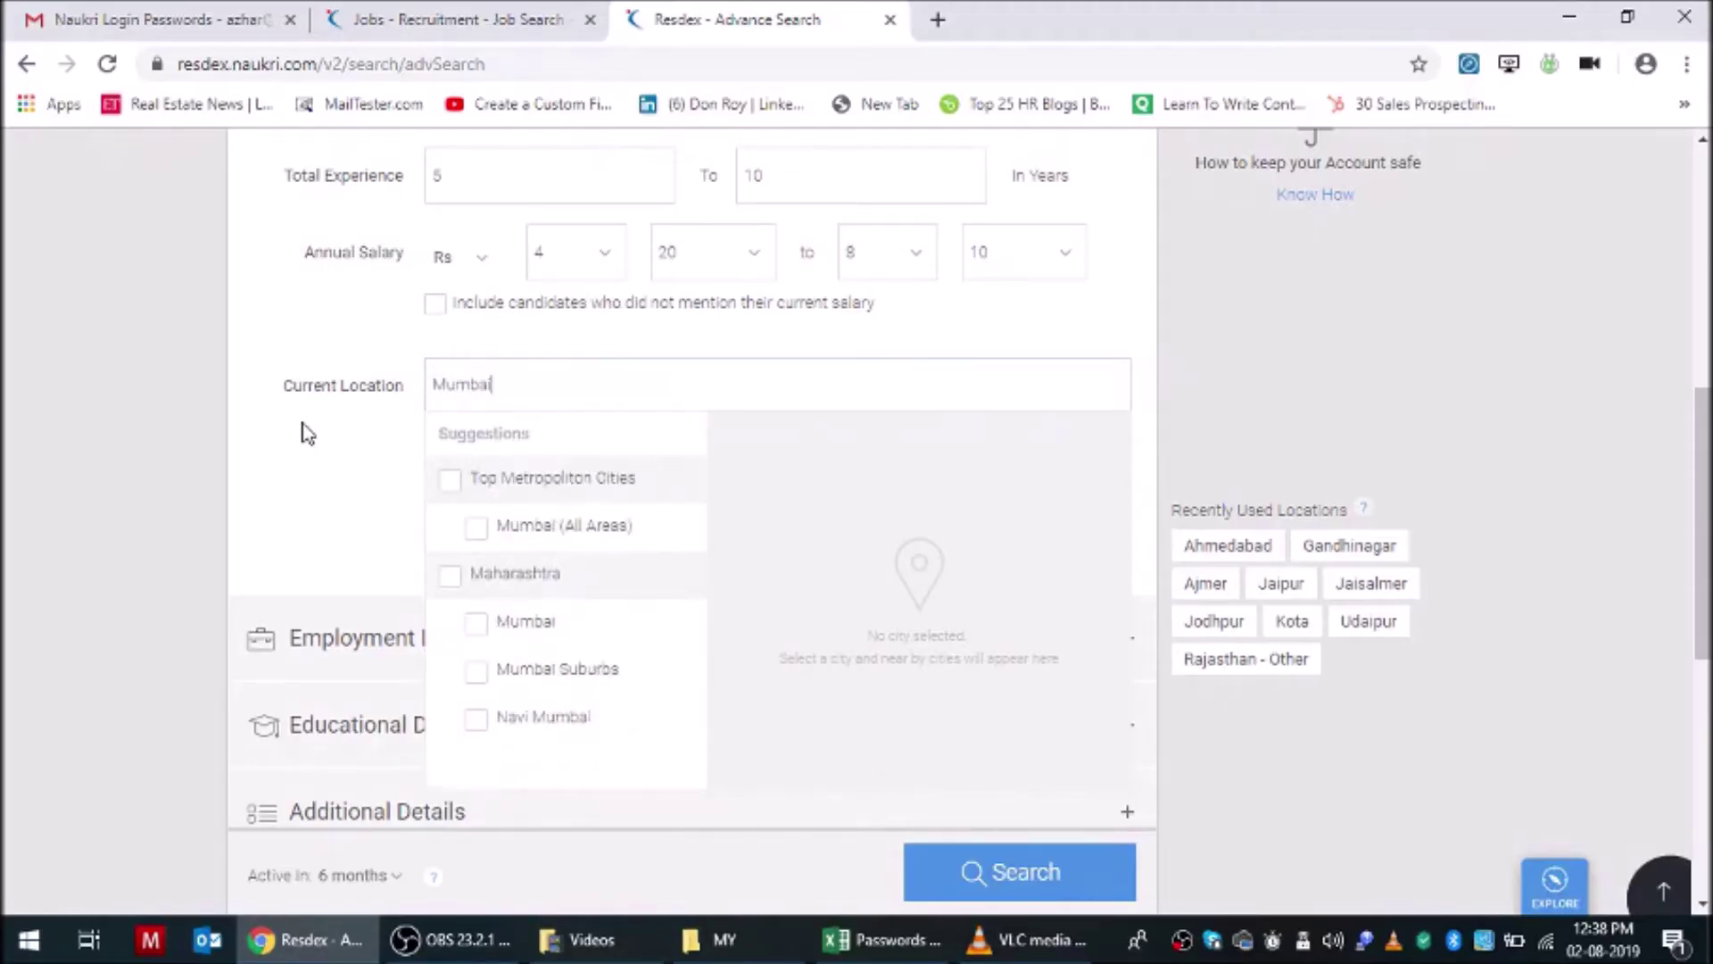
{"action": "left_click", "coordinate": [476, 526]}
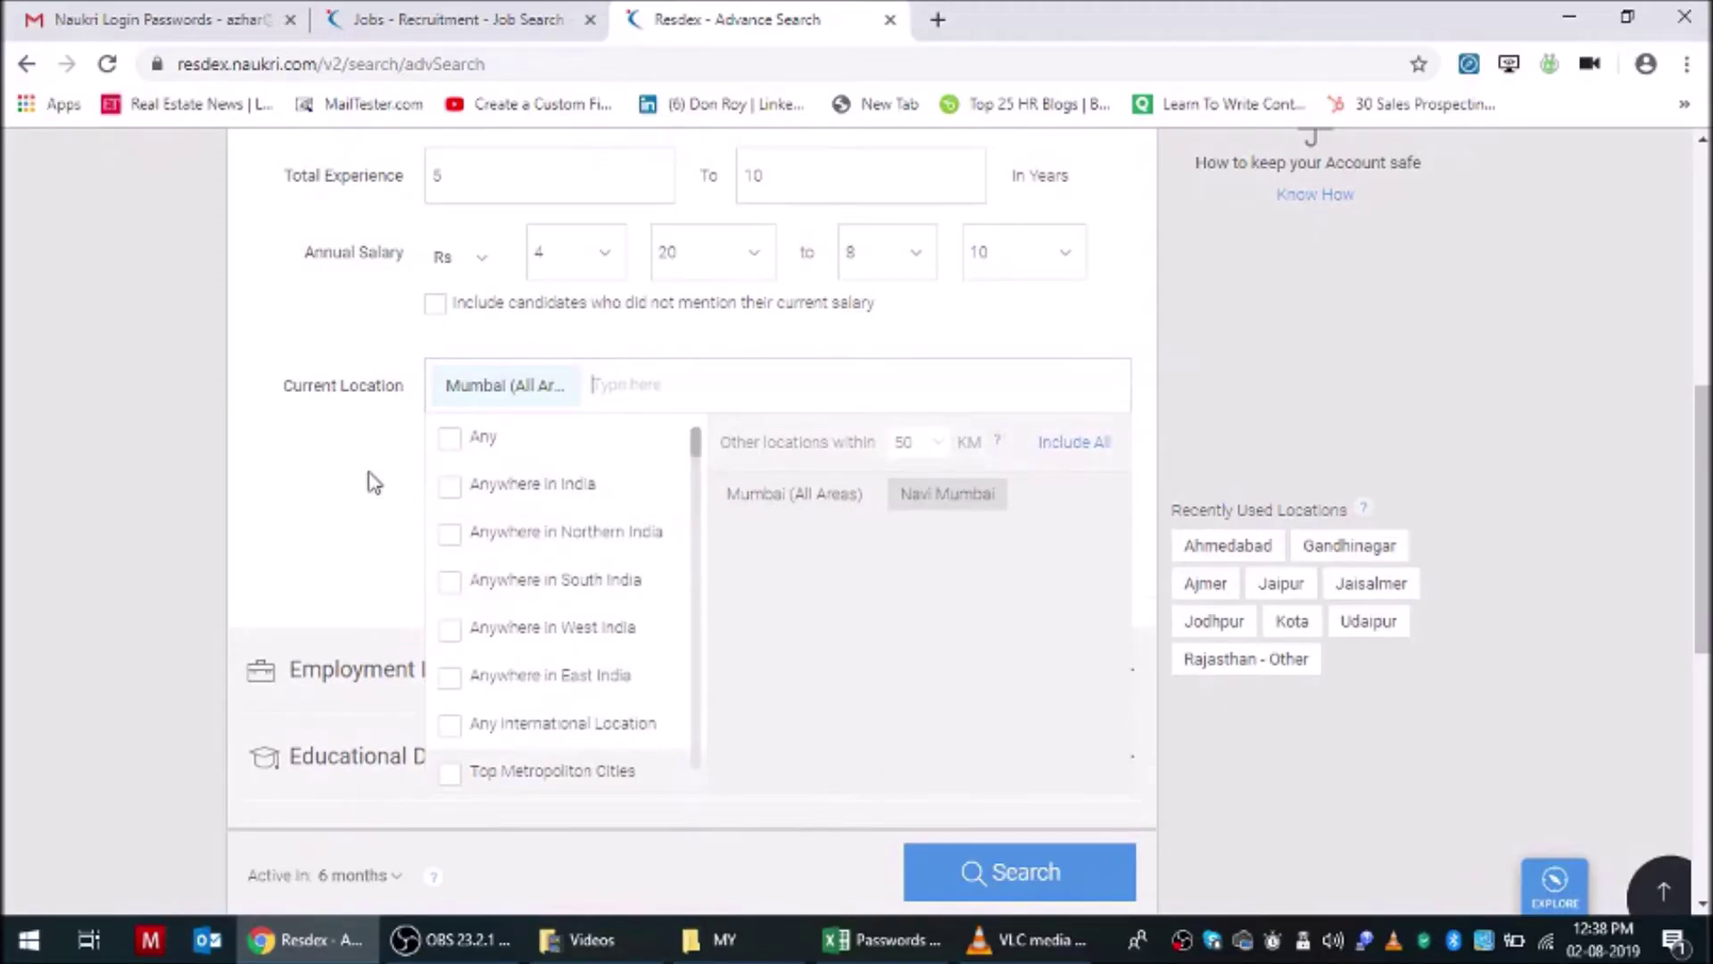
{"action": "left_click", "coordinate": [323, 480]}
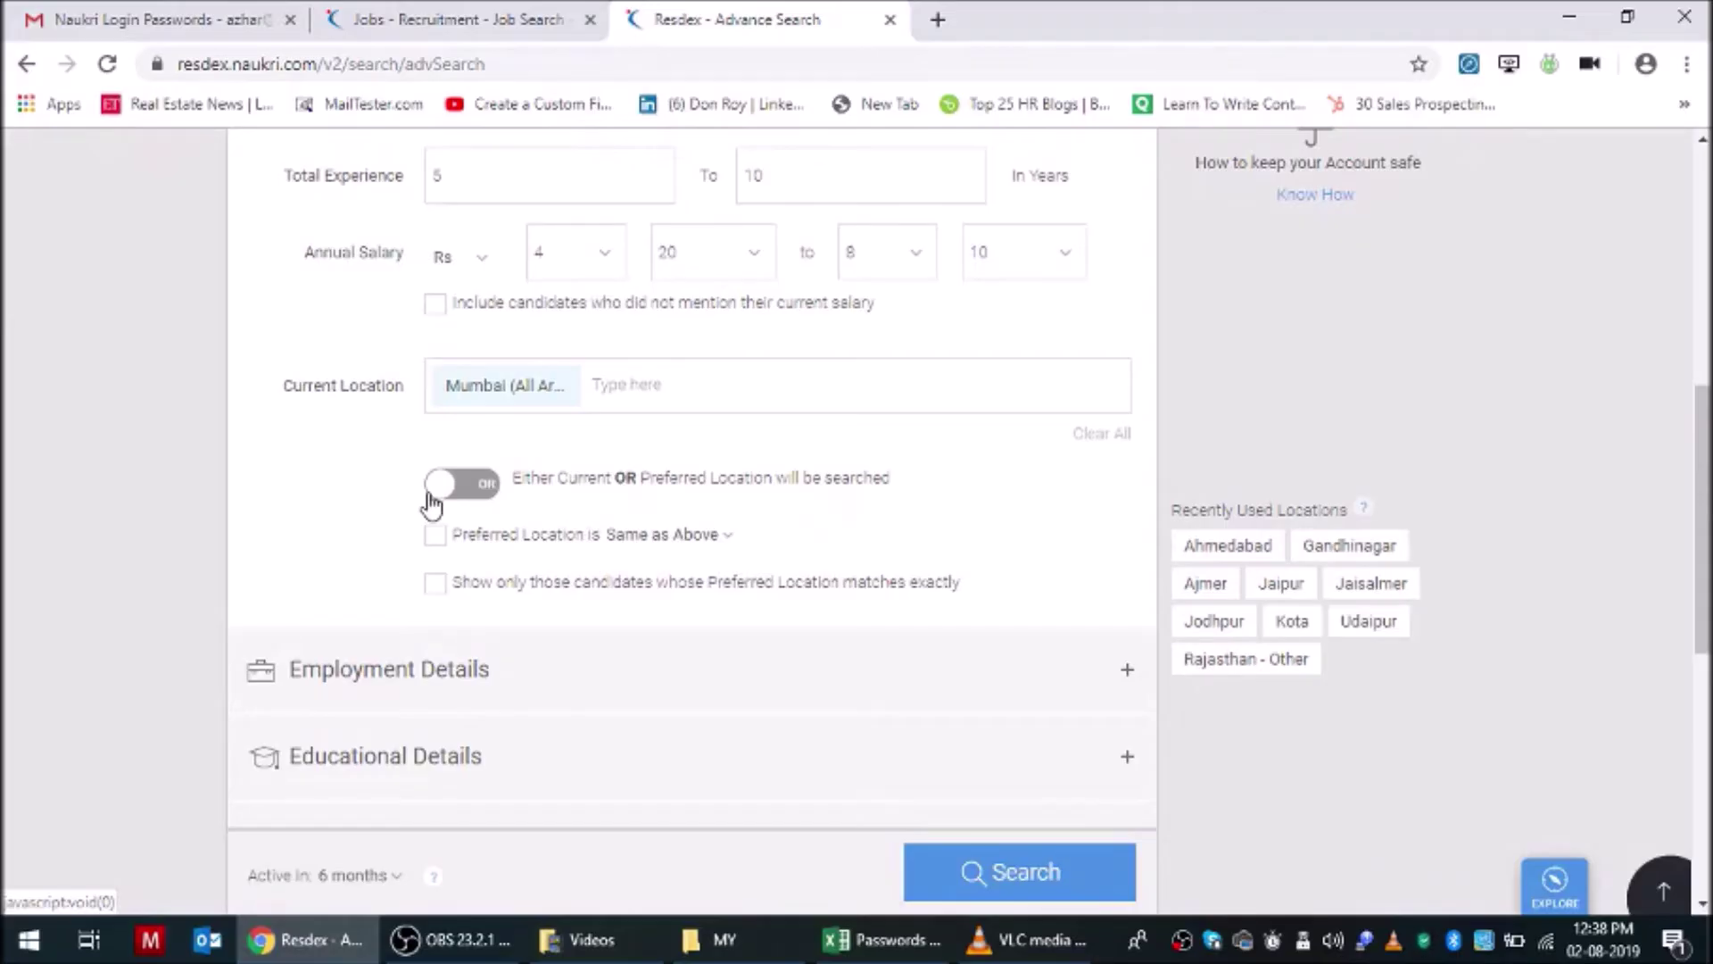
- Switch the current and preferred location matching to AND and back to OR
{"action": "left_click", "coordinate": [468, 492]}
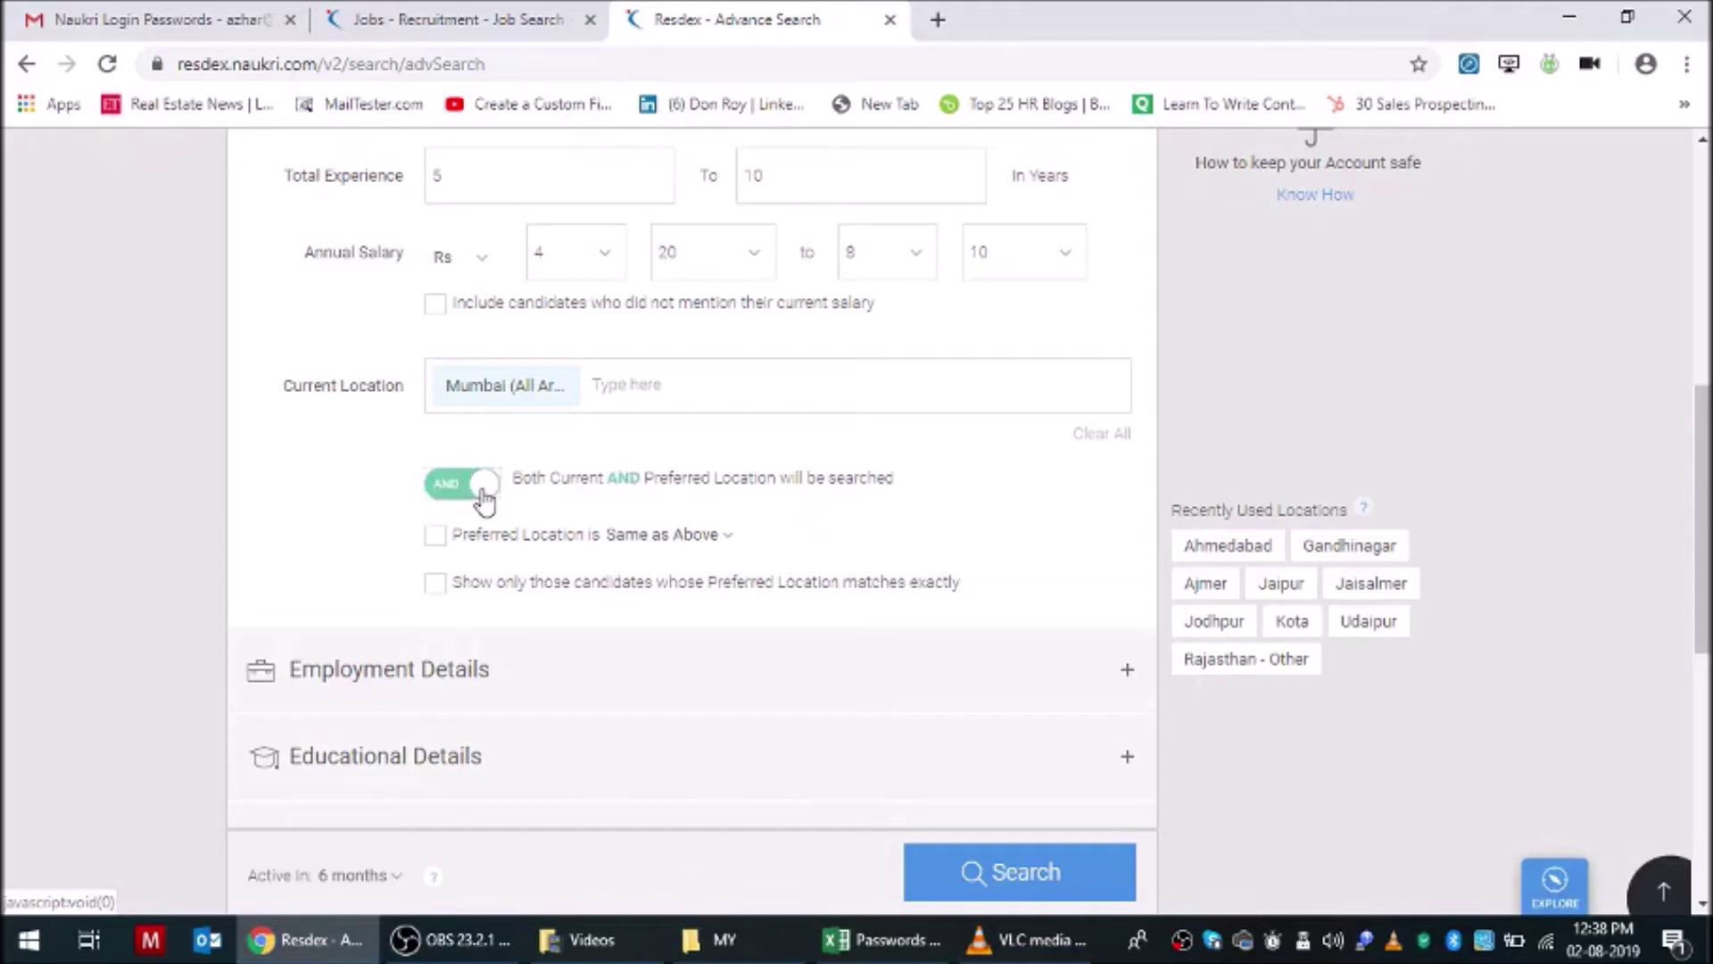
{"action": "left_click", "coordinate": [462, 491]}
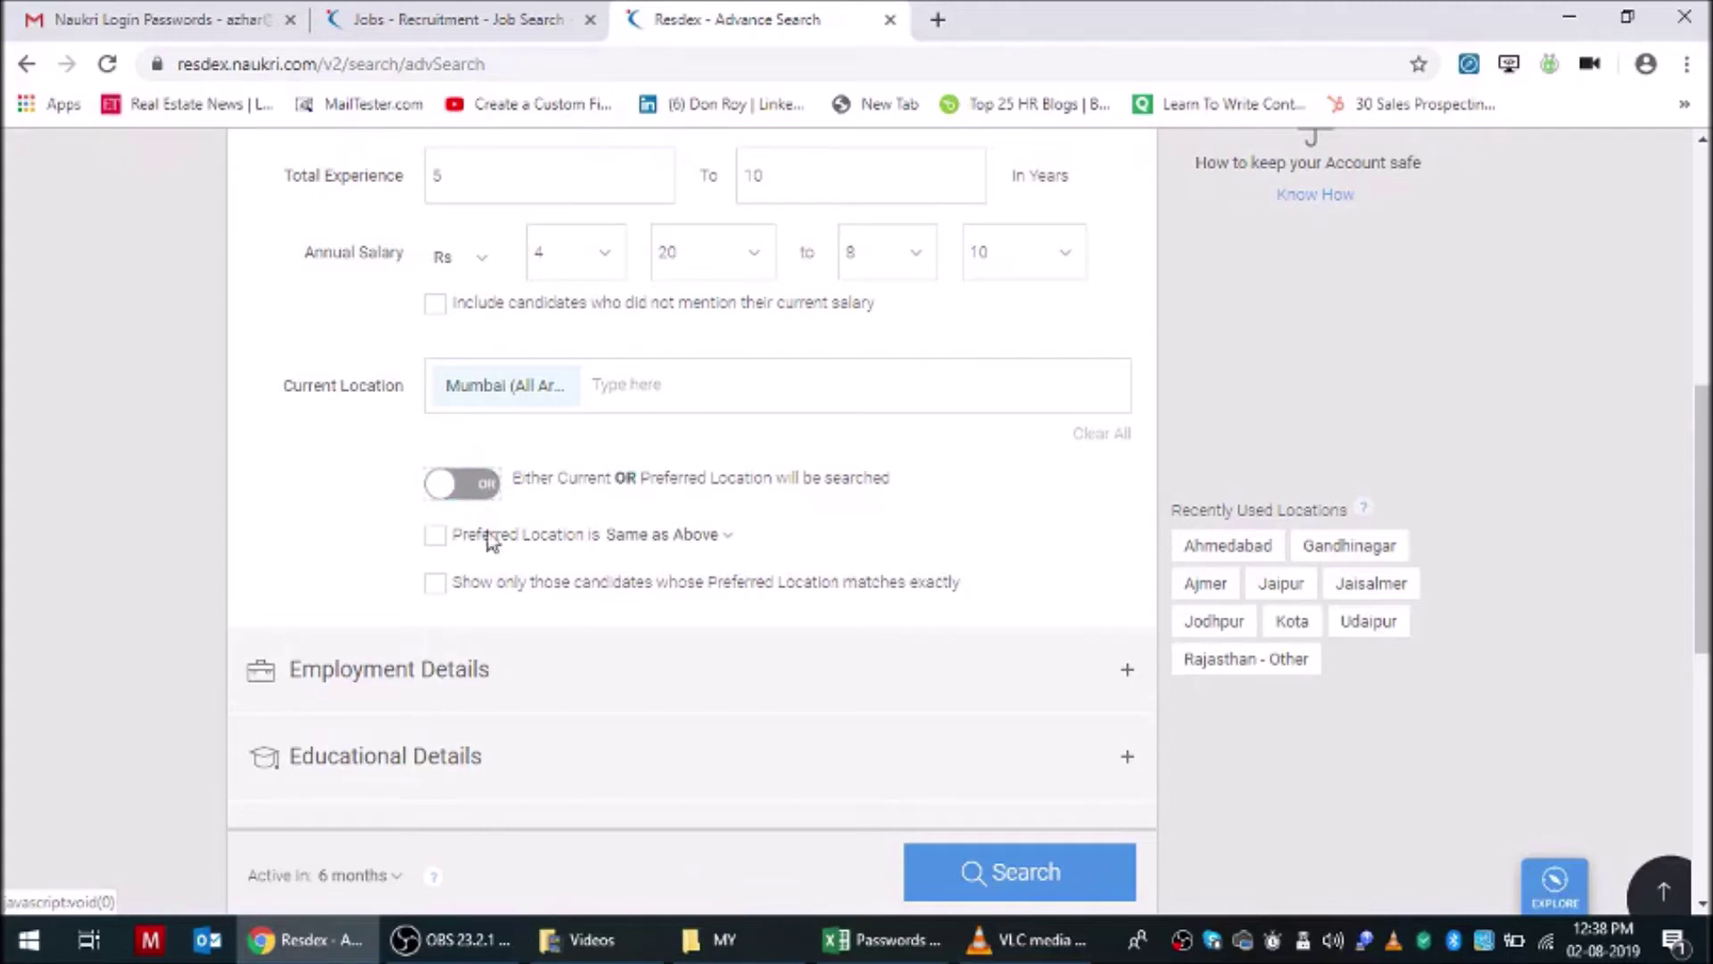
- Enable the preferred location criterion and set it to Mentioned Below
{"action": "left_click", "coordinate": [436, 536]}
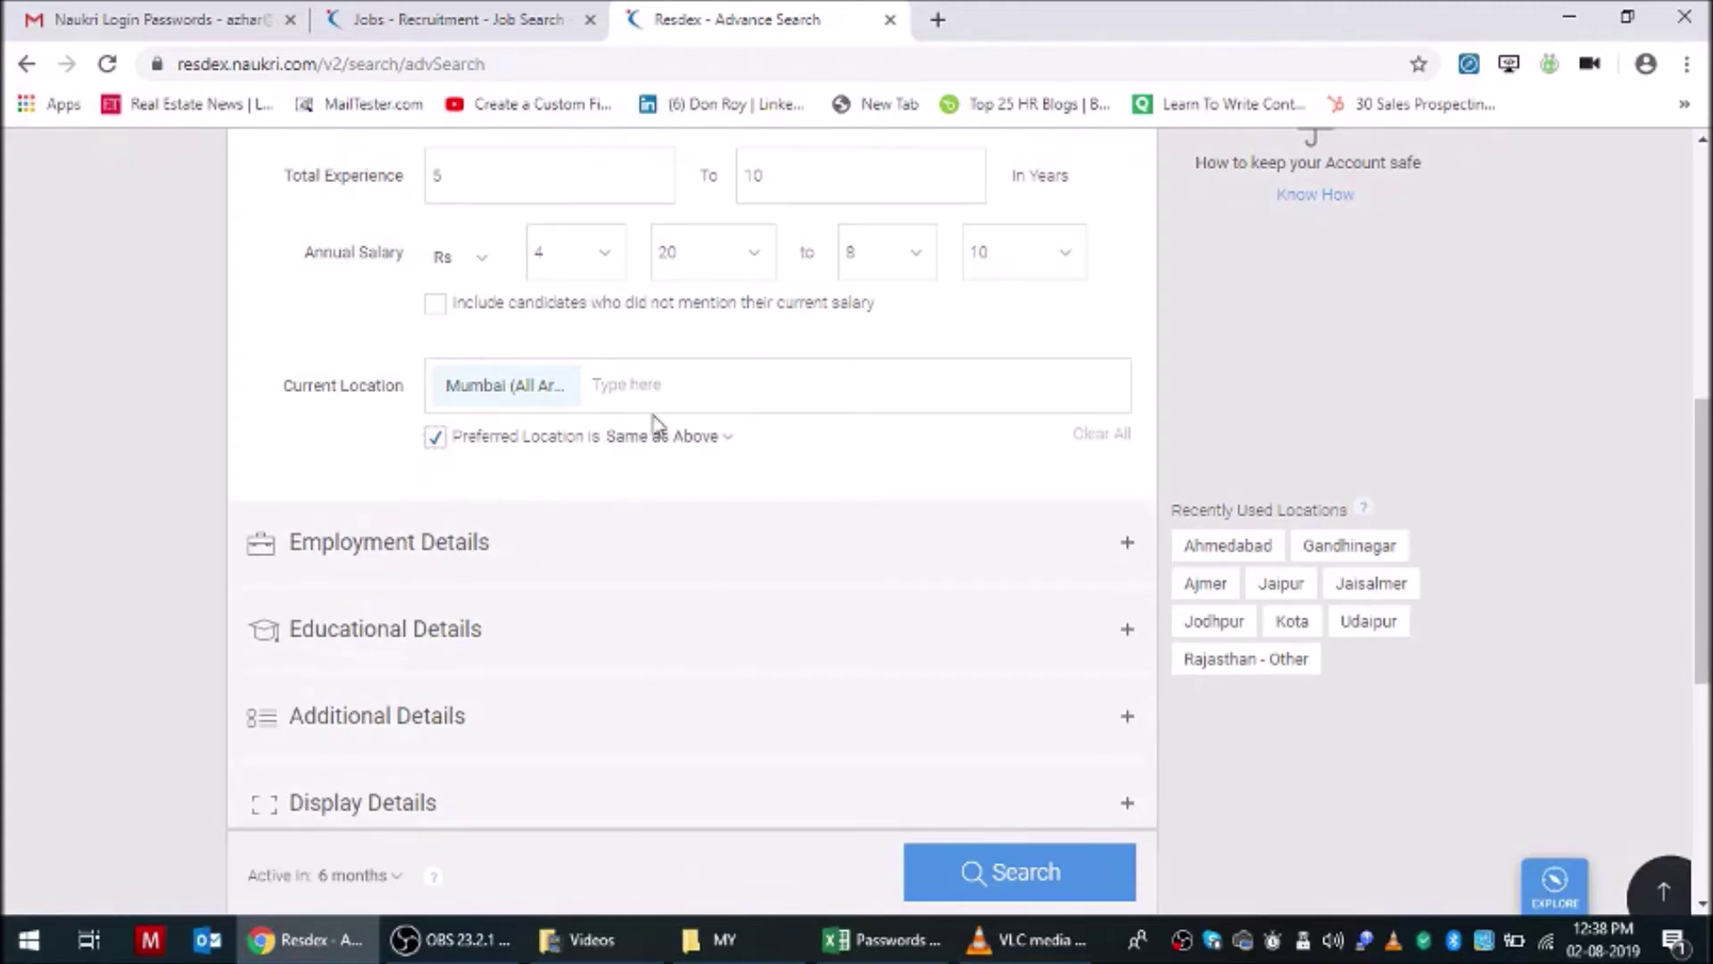
{"action": "left_click", "coordinate": [676, 437]}
{"action": "left_click", "coordinate": [657, 509]}
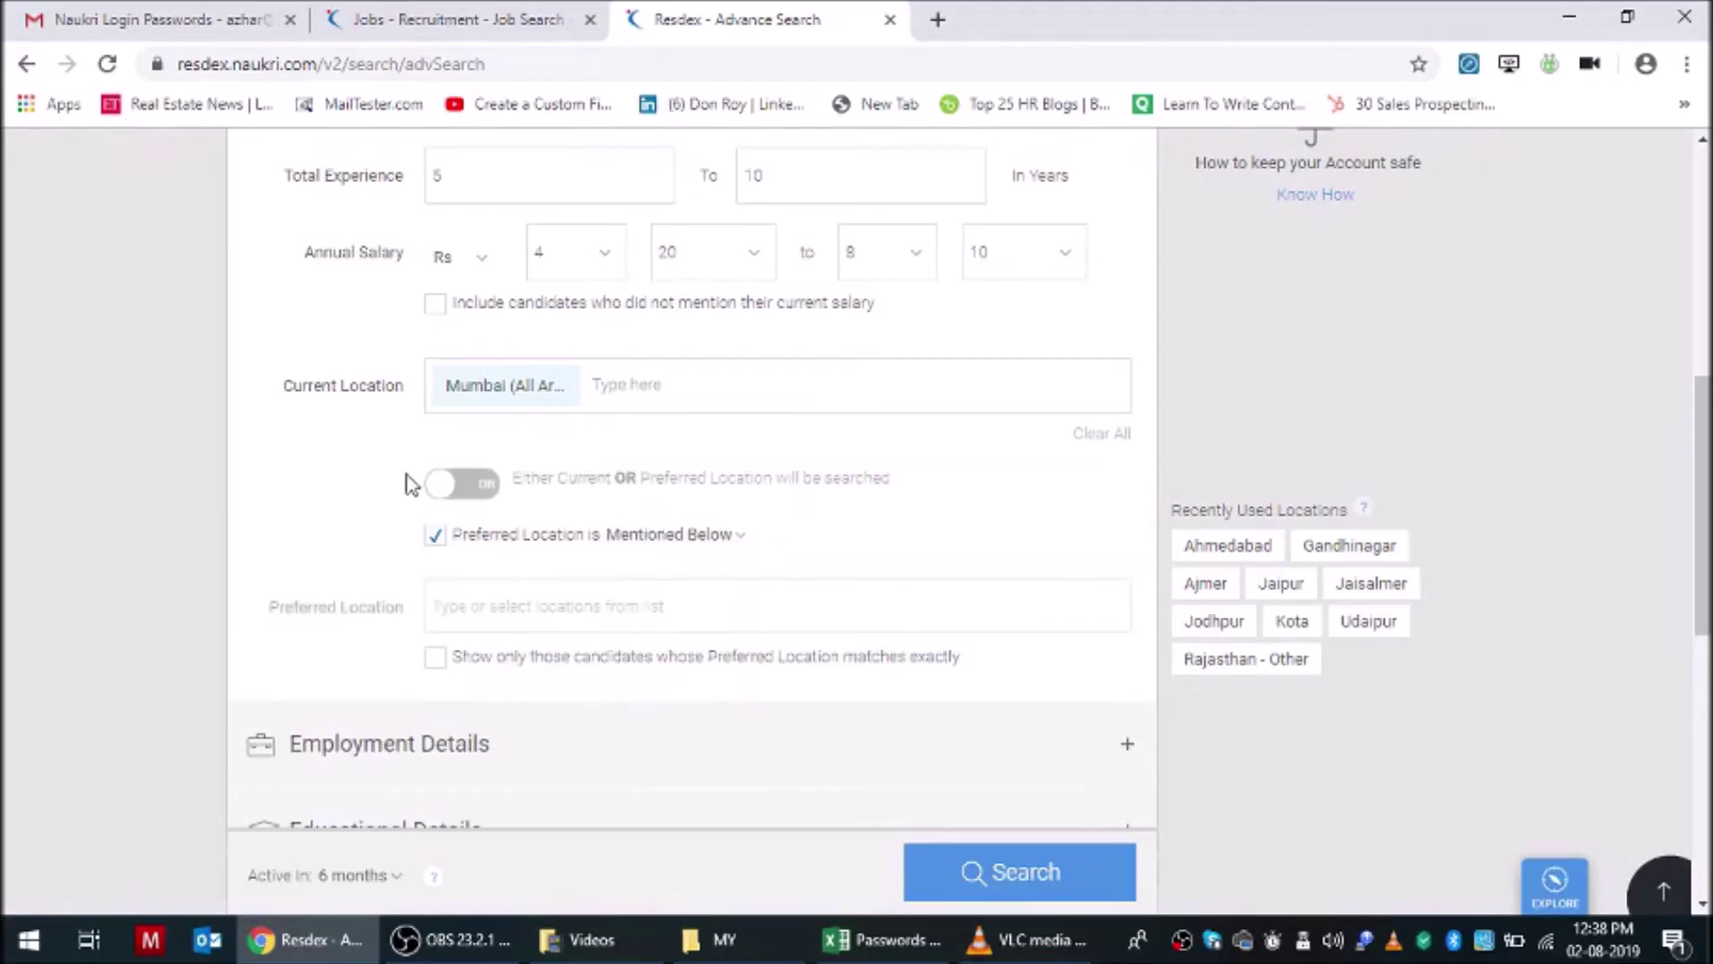
- Add Delhi/NCR as the preferred location and show only candidates whose preferred location matches exactly
{"action": "left_click", "coordinate": [469, 606]}
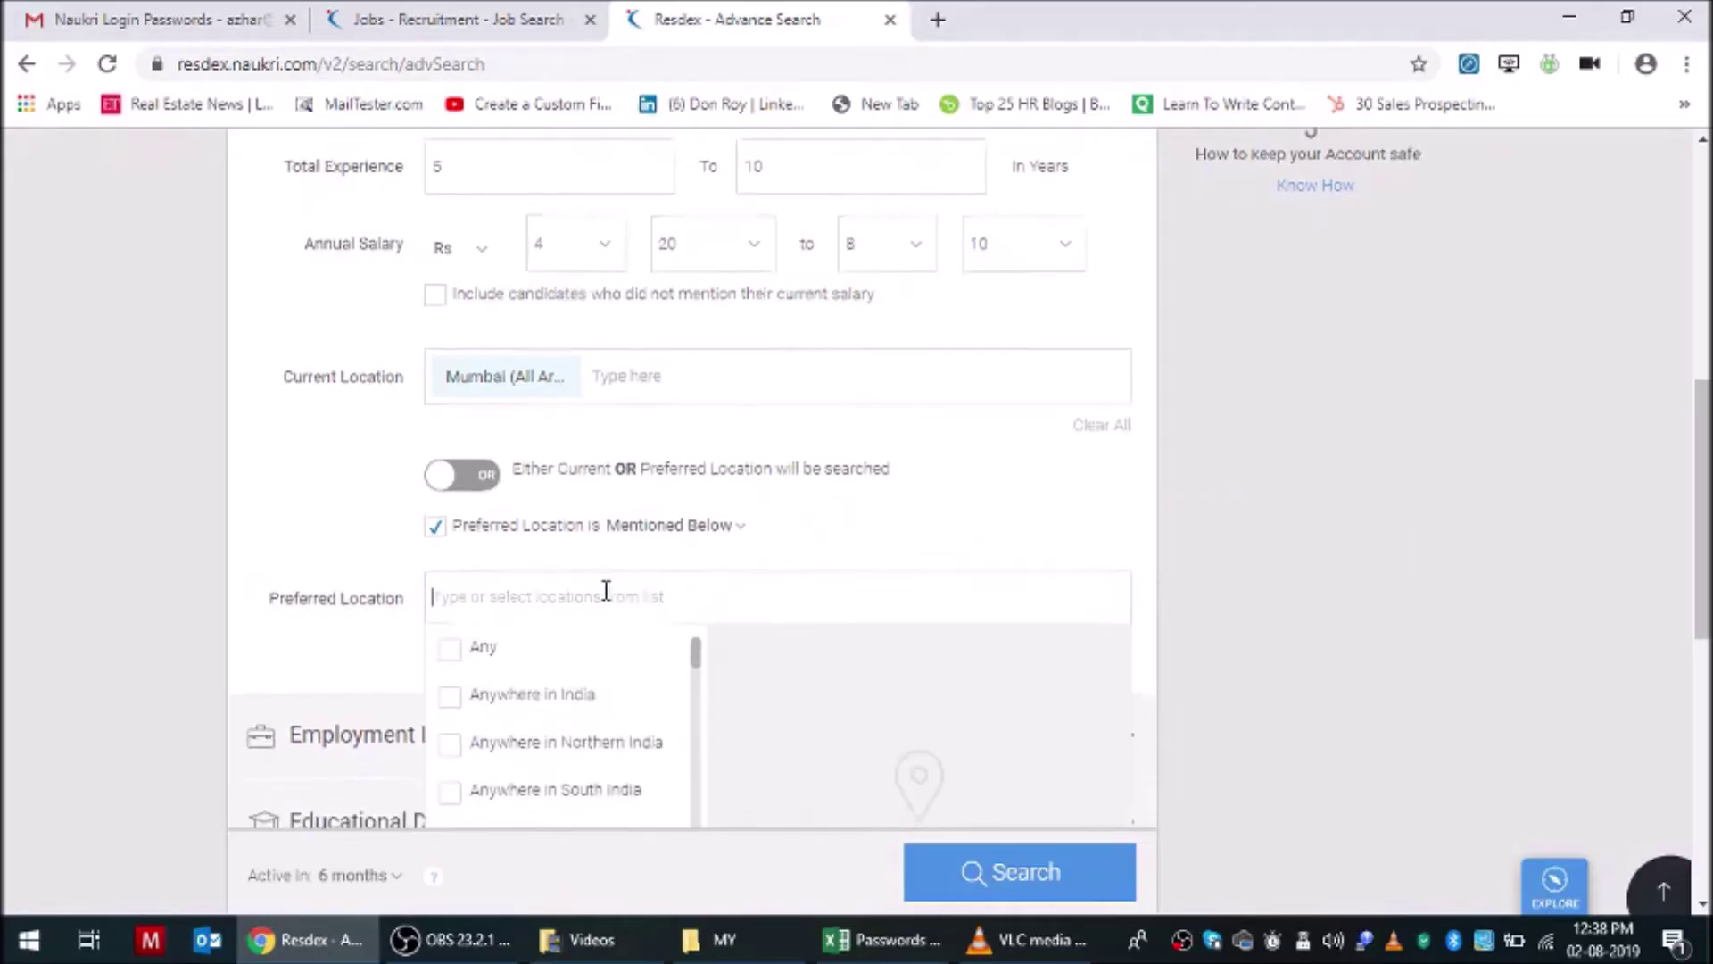
{"action": "type", "text": "D"}
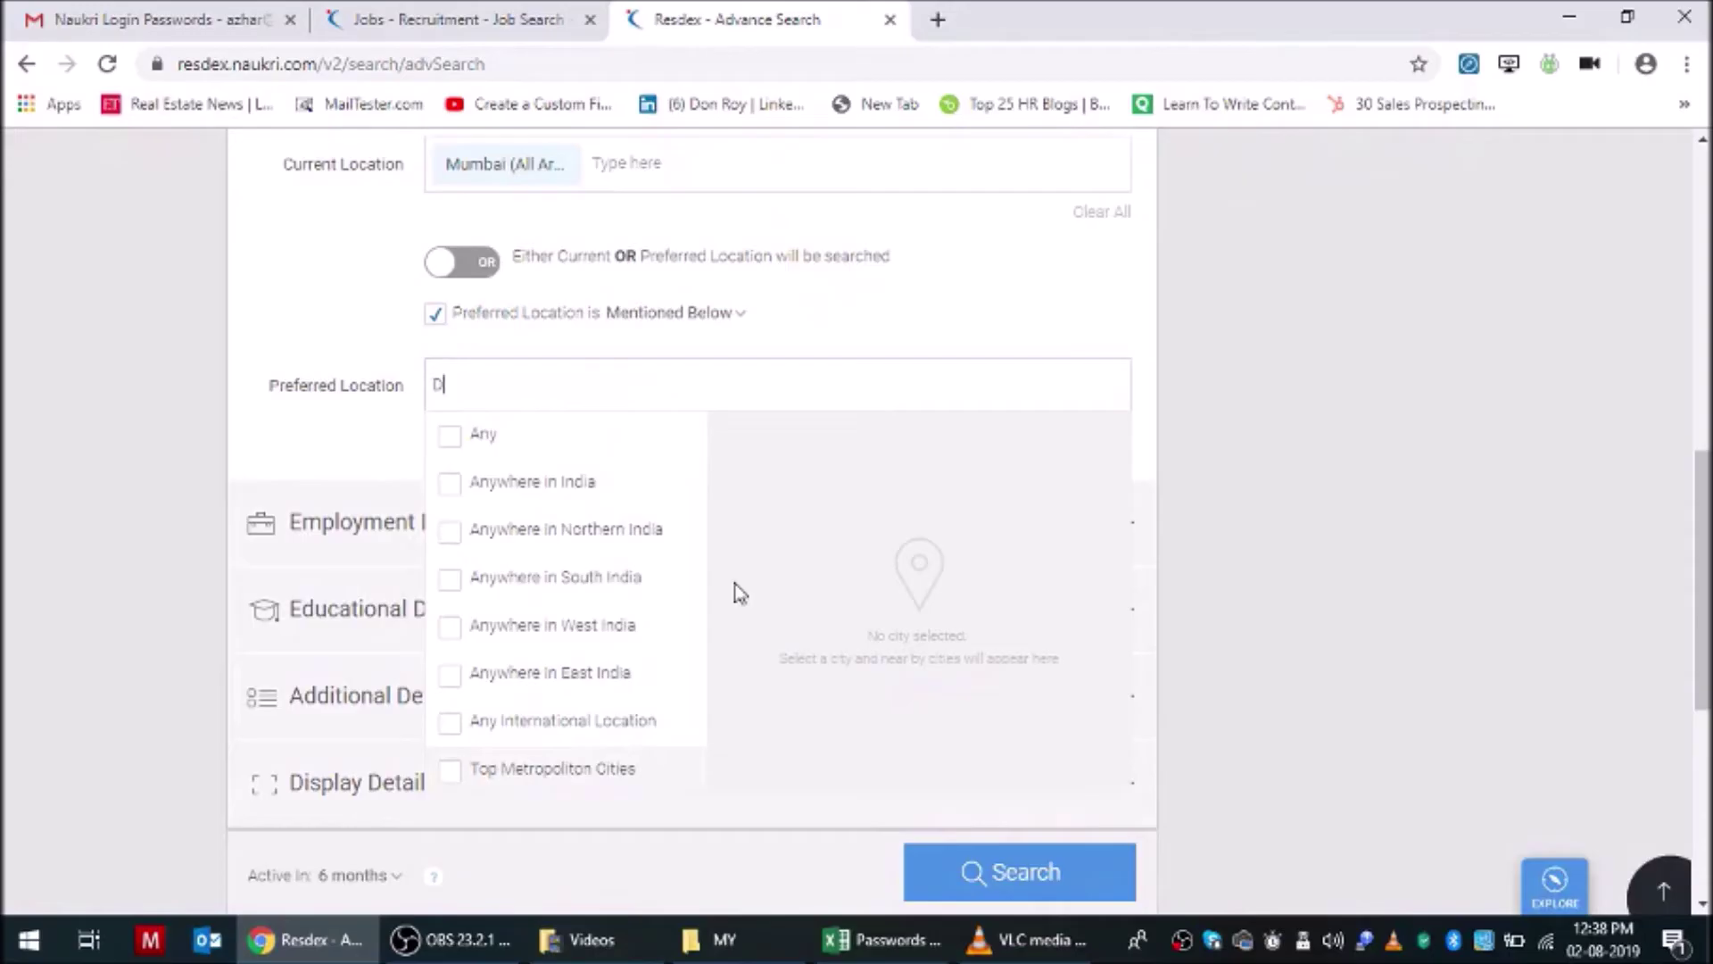
{"action": "type", "text": "elhi"}
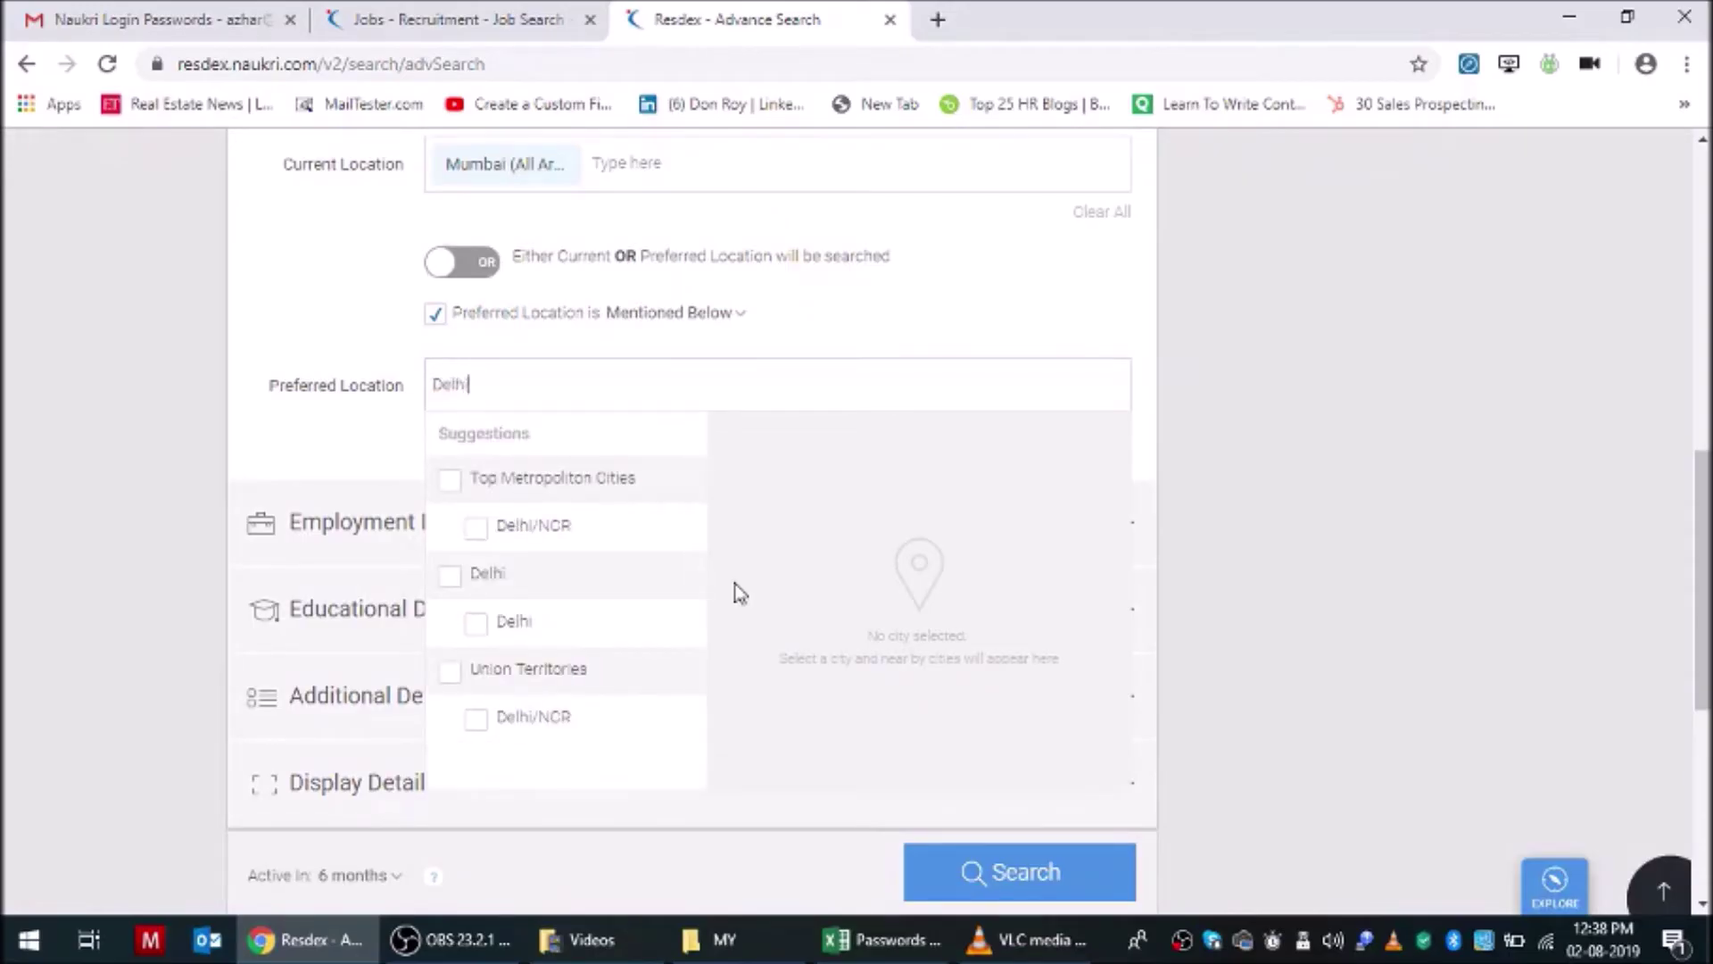
{"action": "left_click", "coordinate": [474, 544]}
{"action": "left_click", "coordinate": [313, 321]}
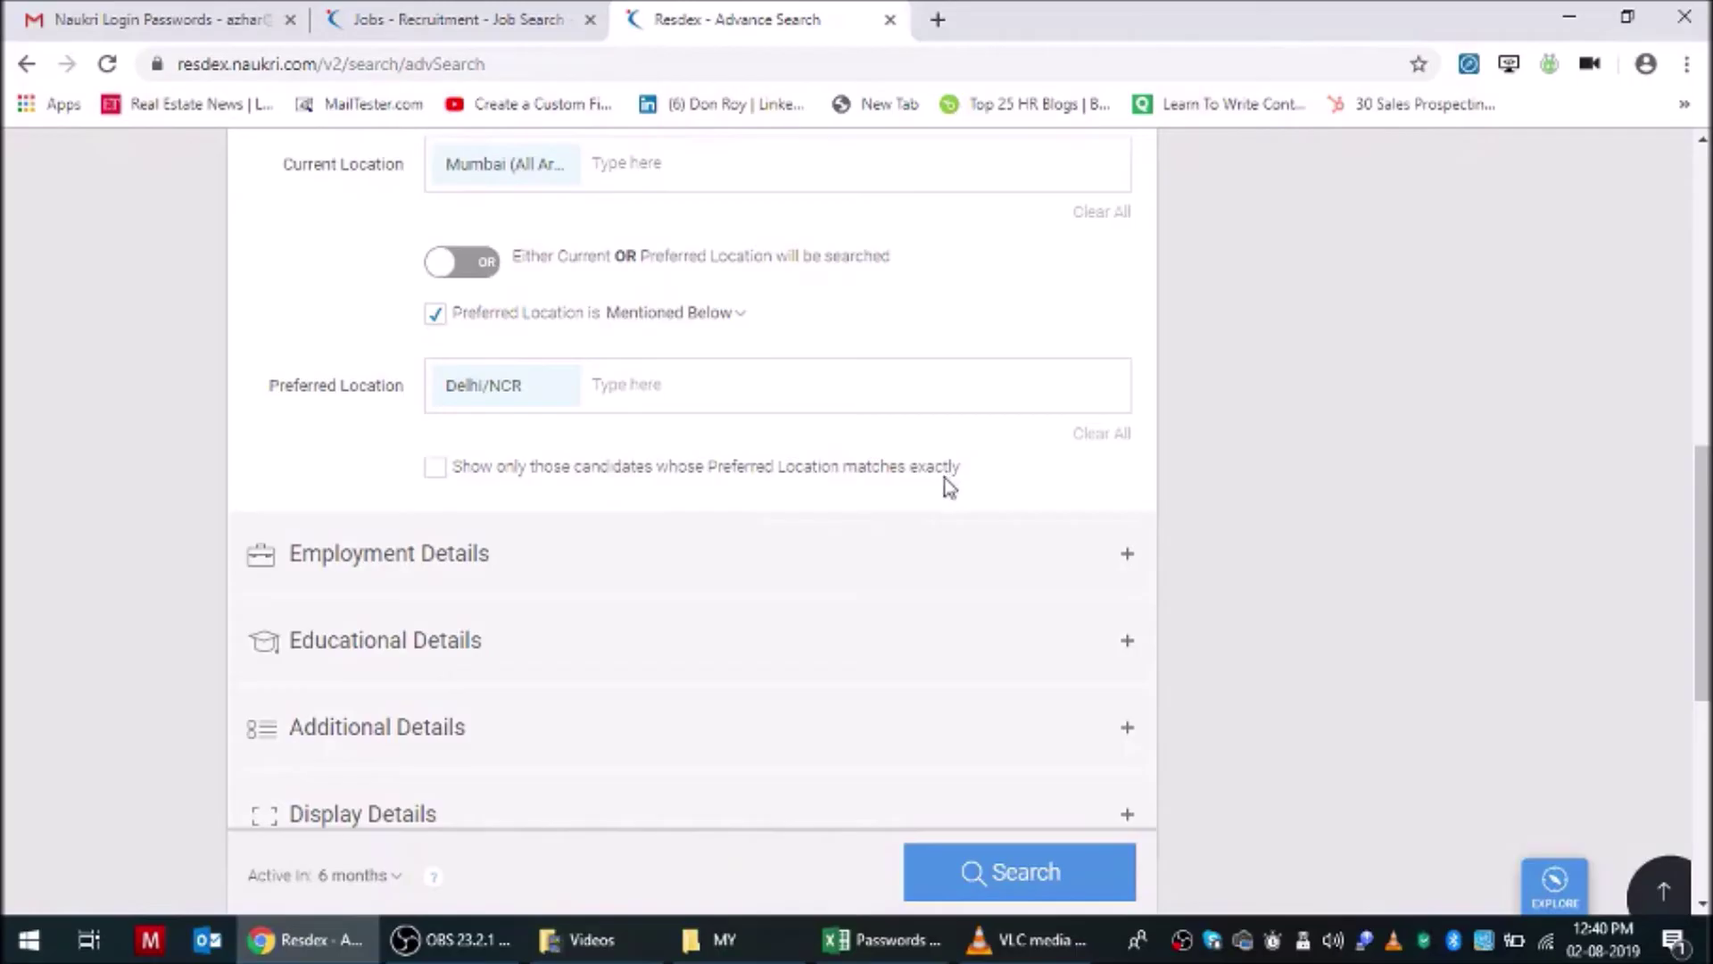
{"action": "left_click", "coordinate": [436, 466]}
- Review the advanced search form, from the keyword, experience, salary and location criteria to the collapsed employment, educational, additional and display details sections
{"action": "scroll", "coordinate": [438, 484], "scroll_direction": "up", "scroll_amount": 10}
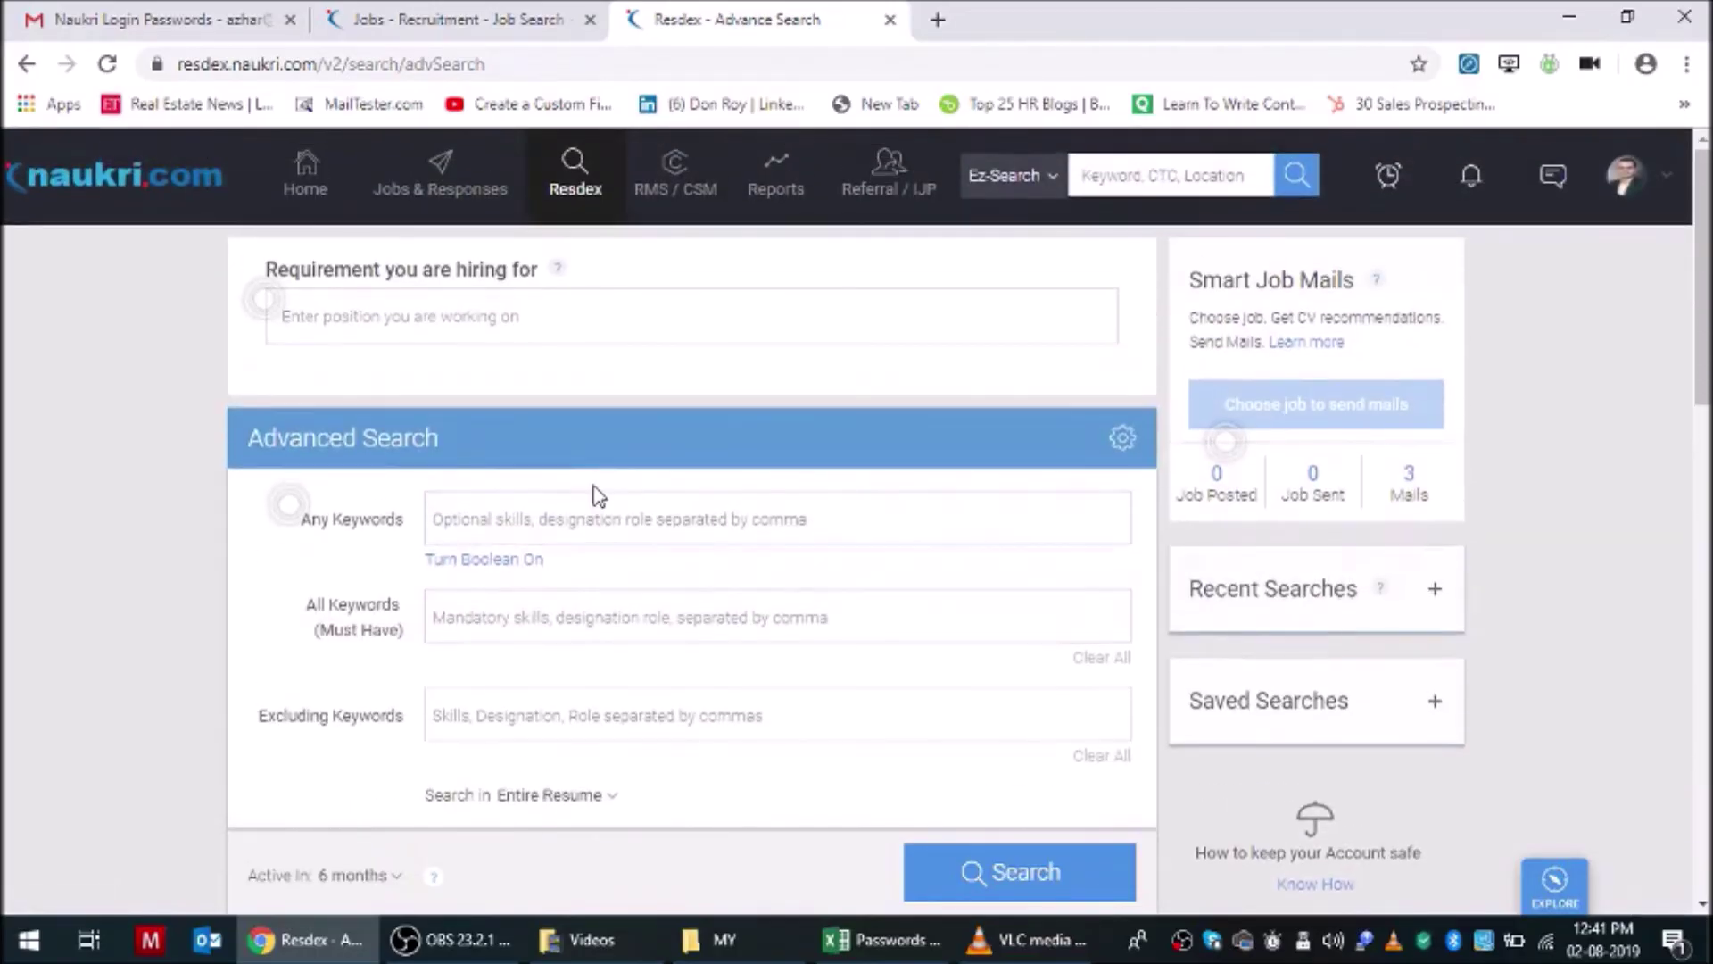
{"action": "scroll", "coordinate": [593, 489], "scroll_direction": "down", "scroll_amount": 3}
{"action": "scroll", "coordinate": [582, 501], "scroll_direction": "down", "scroll_amount": 9}
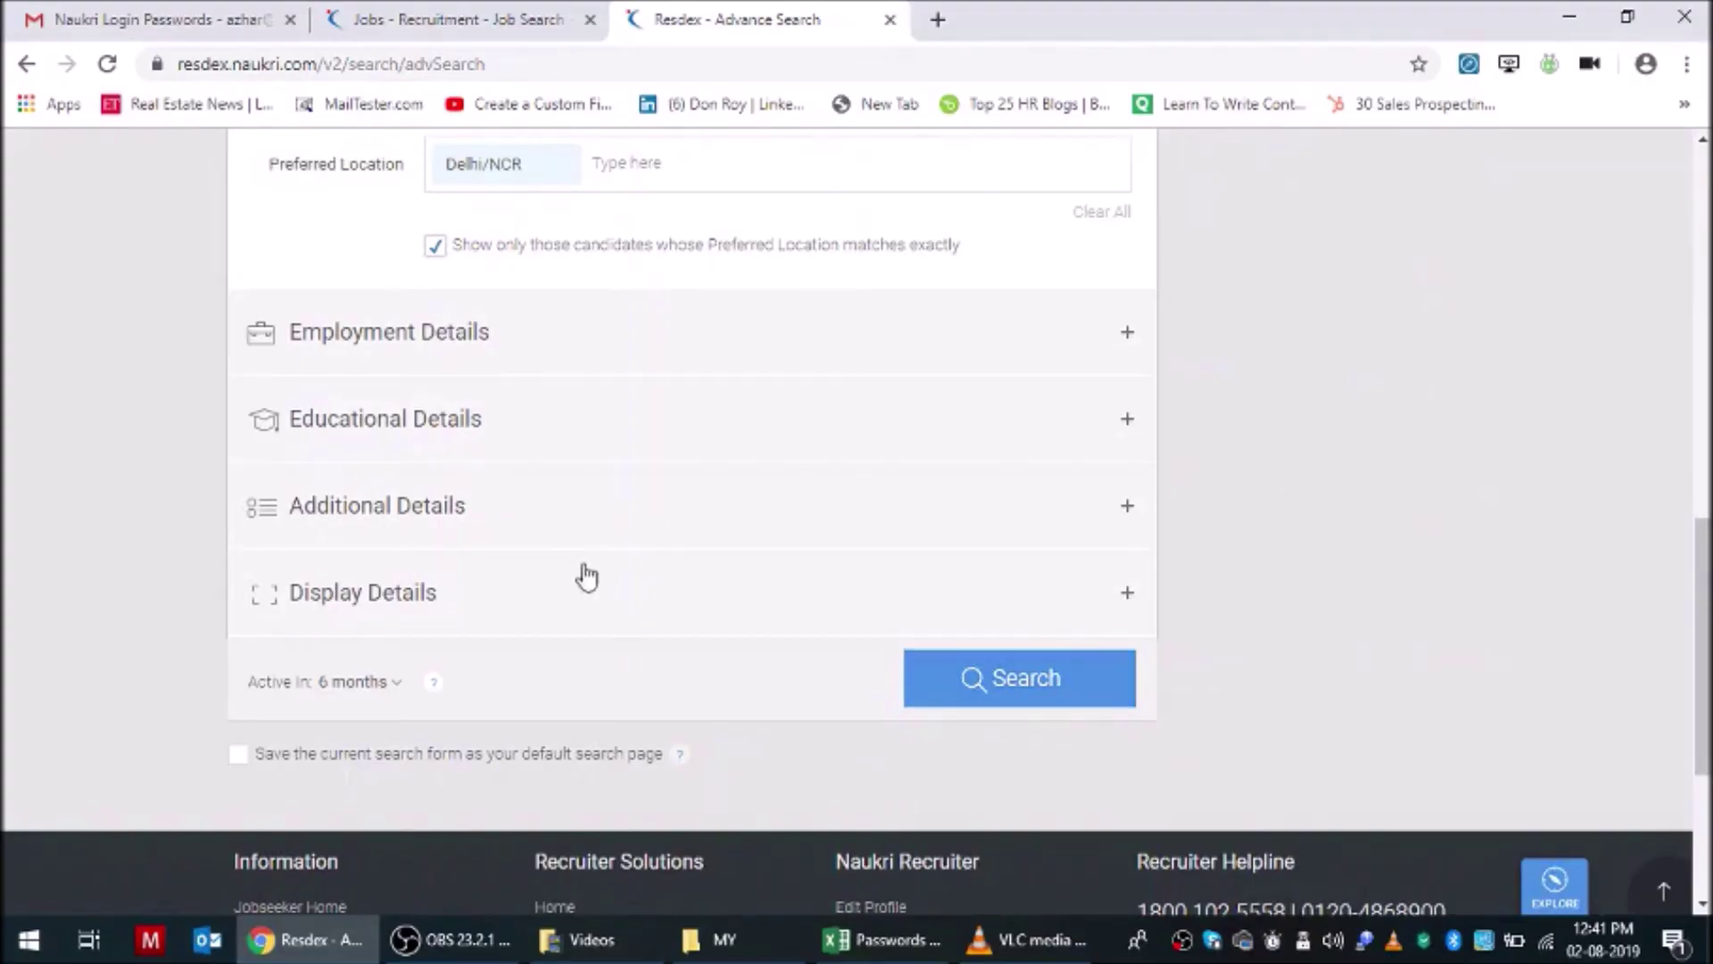
{"action": "scroll", "coordinate": [580, 544], "scroll_direction": "up", "scroll_amount": 10}
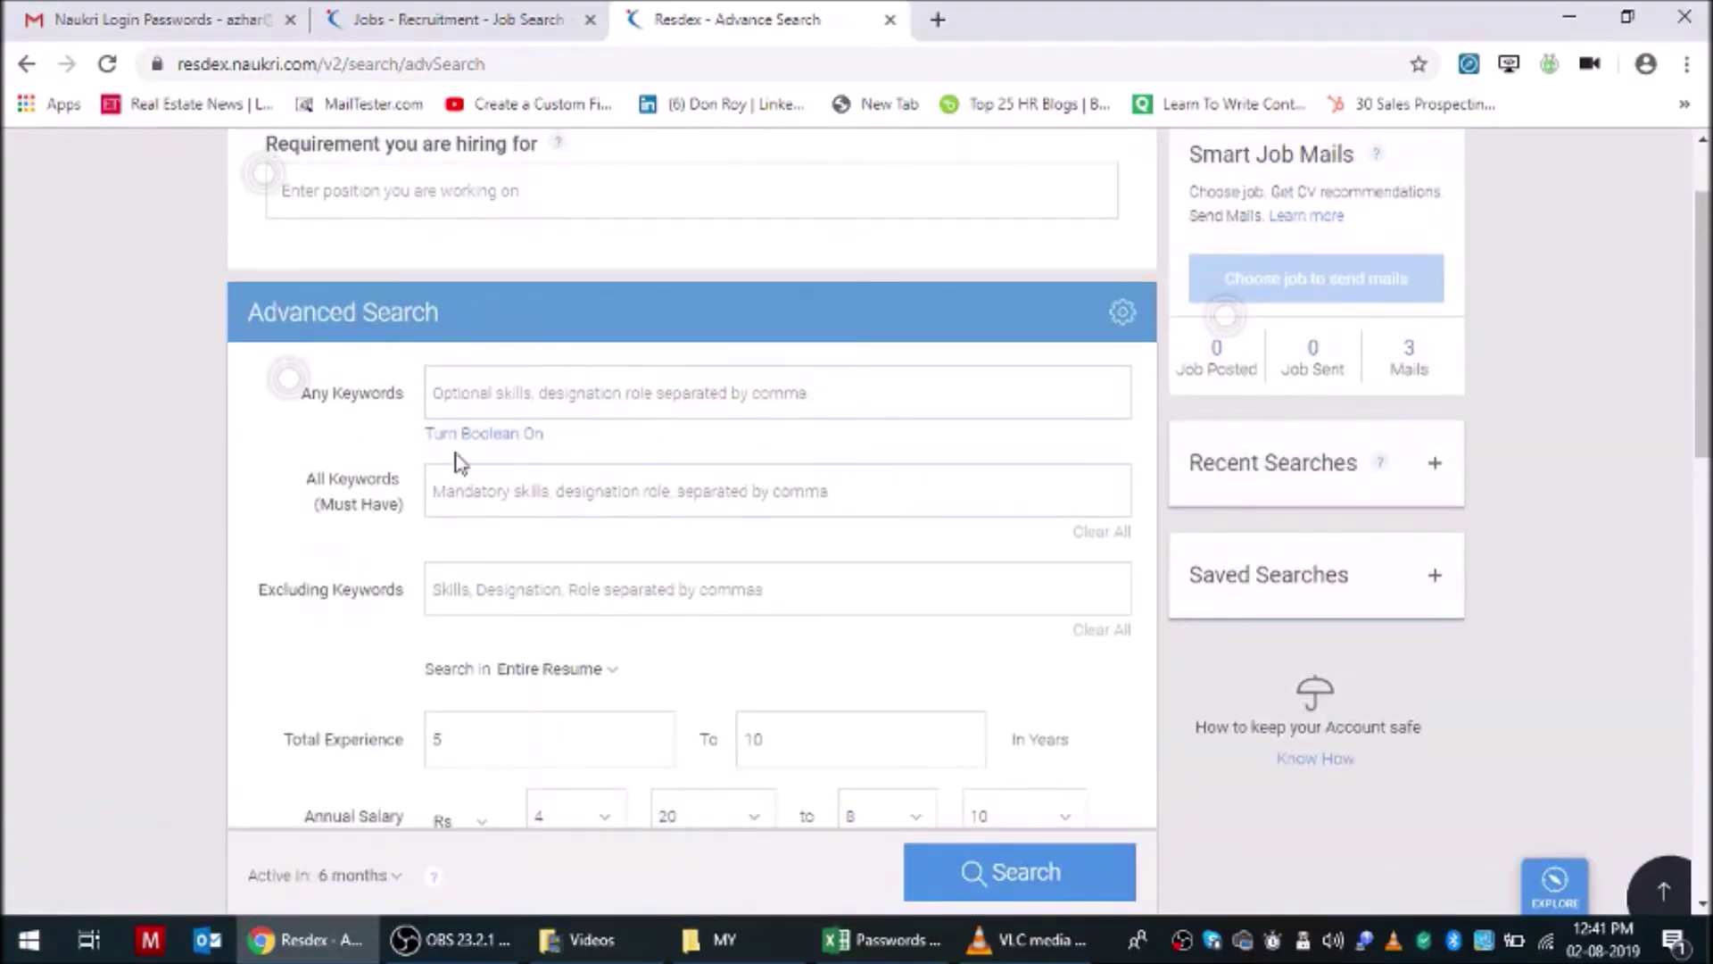
{"action": "scroll", "coordinate": [469, 486], "scroll_direction": "down", "scroll_amount": 3}
{"action": "scroll", "coordinate": [465, 383], "scroll_direction": "down", "scroll_amount": 3}
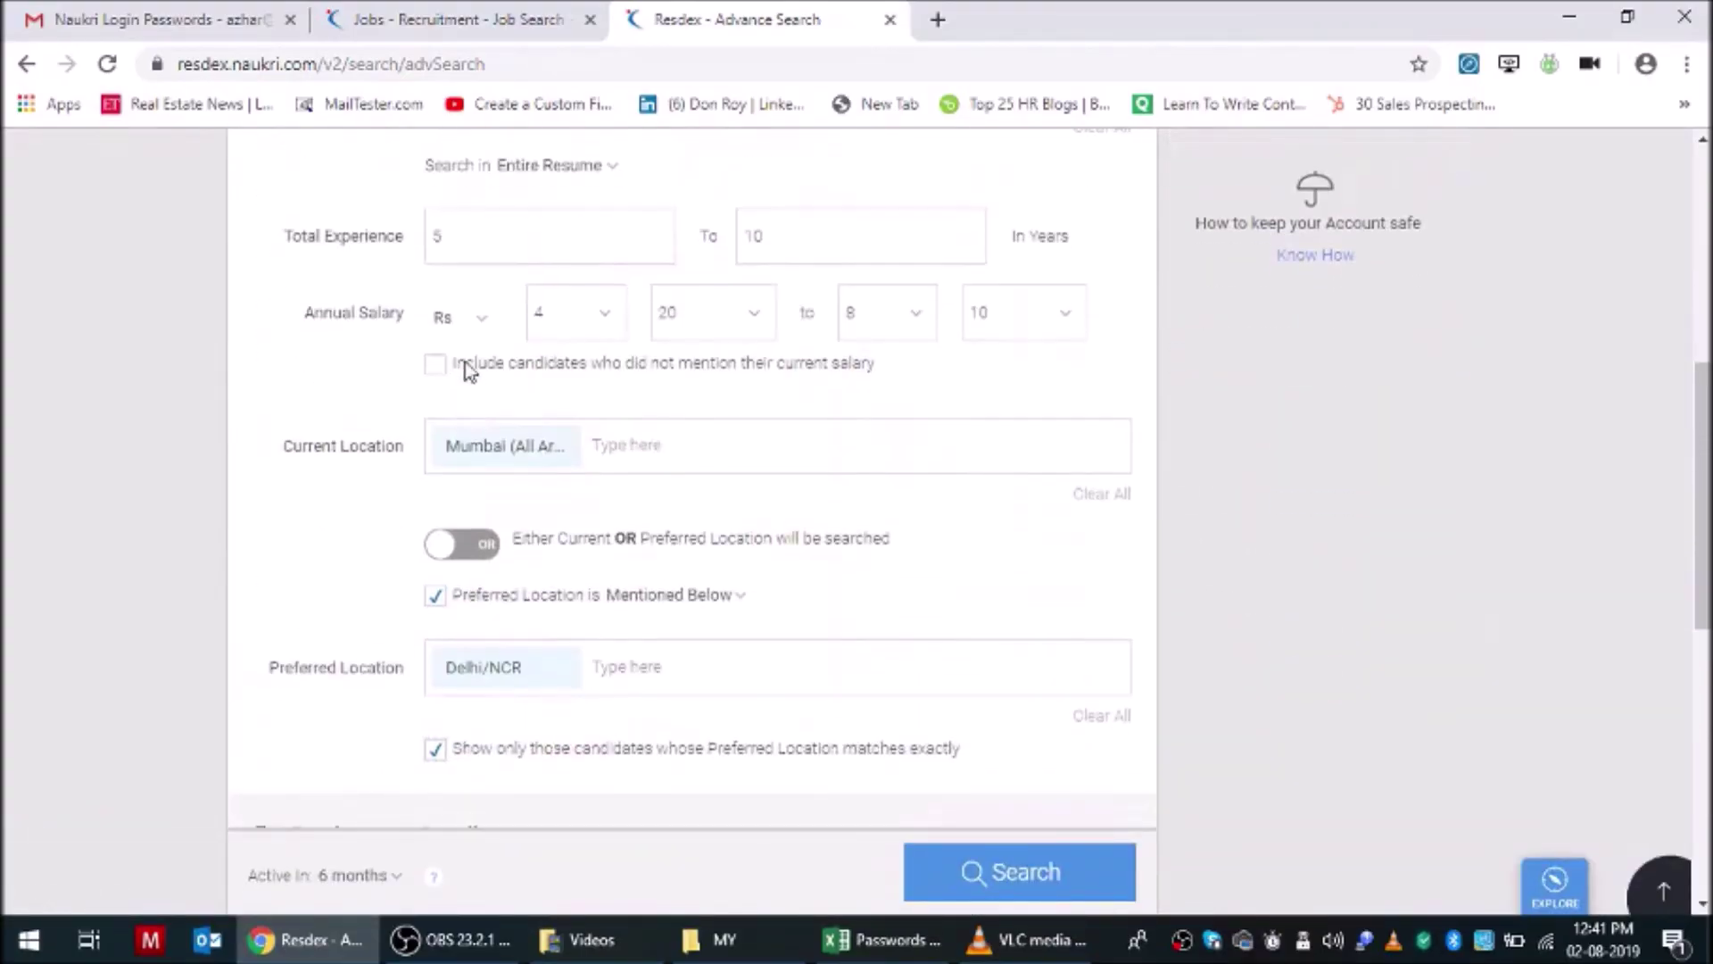
{"action": "scroll", "coordinate": [580, 660], "scroll_direction": "down", "scroll_amount": 3}
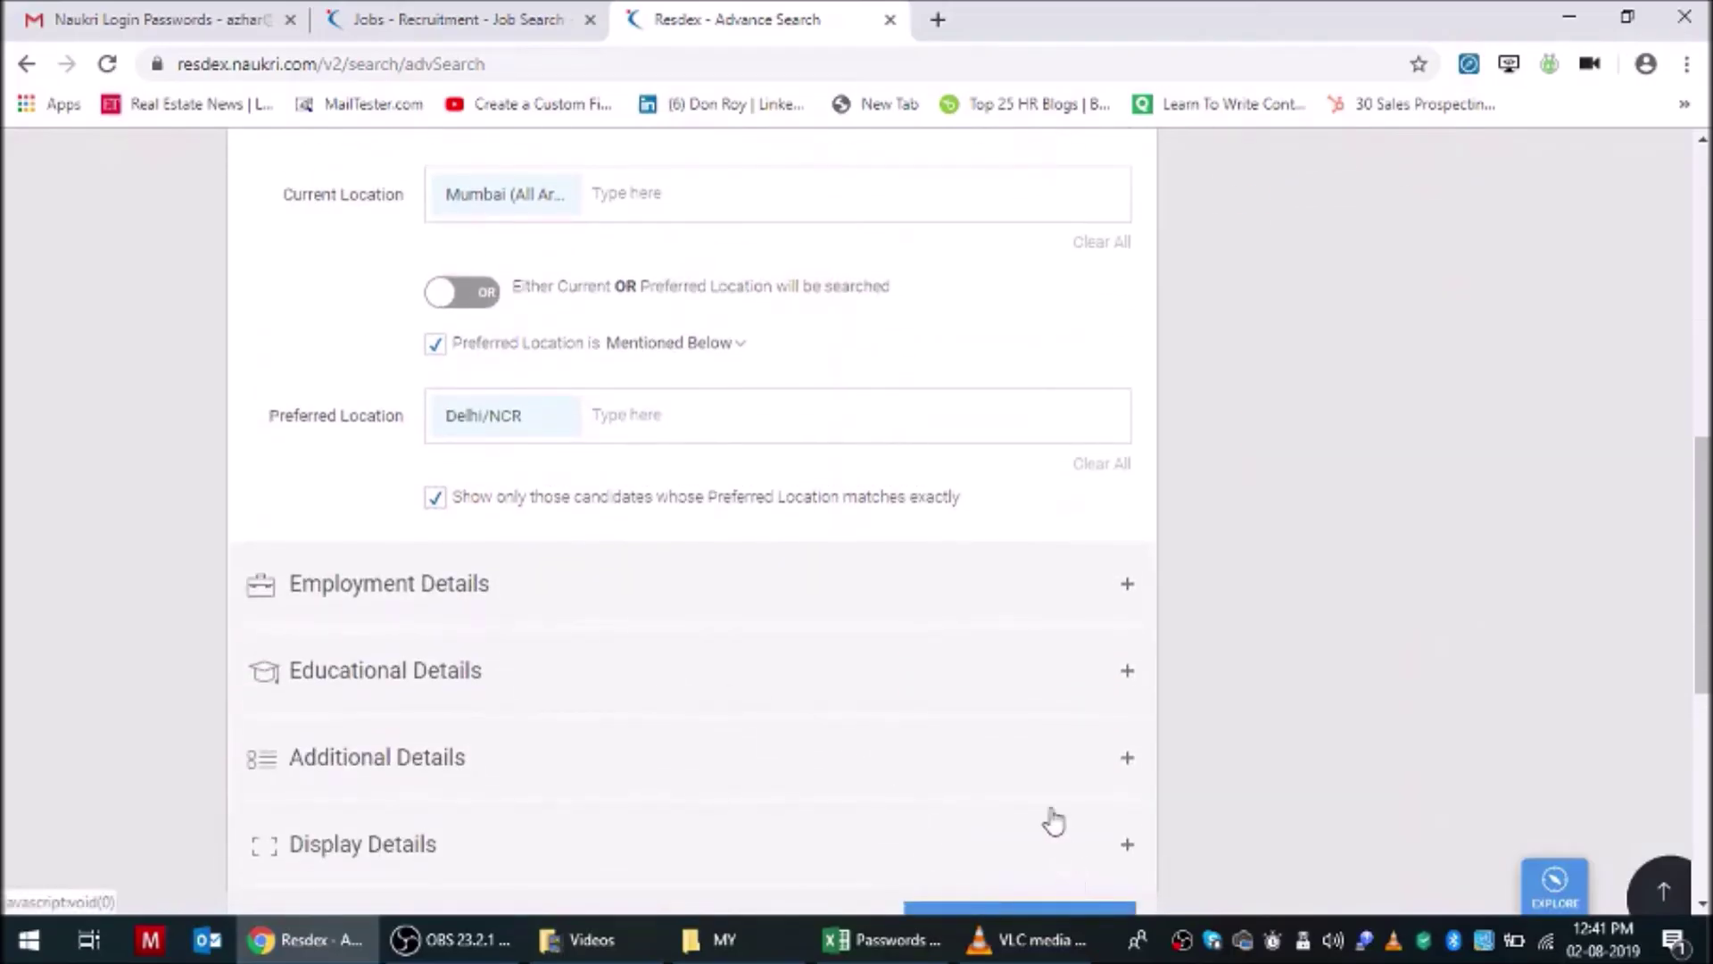
{"action": "scroll", "coordinate": [1049, 819], "scroll_direction": "down", "scroll_amount": 2}
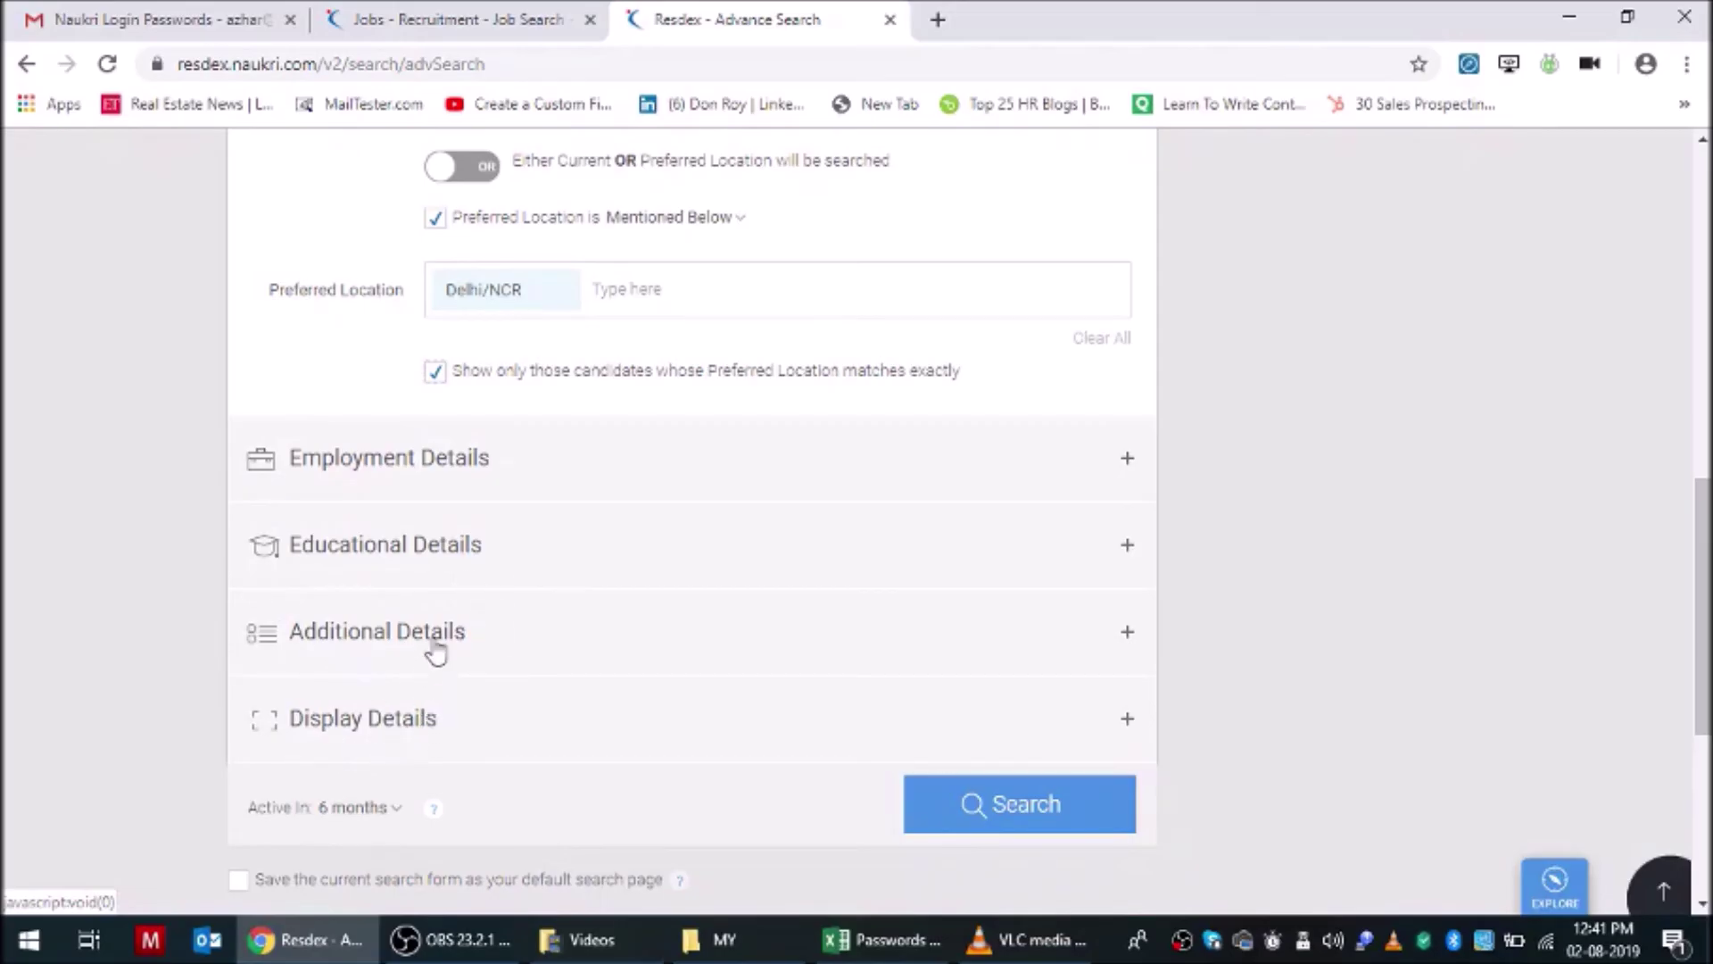
{"action": "scroll", "coordinate": [540, 446], "scroll_direction": "up", "scroll_amount": 5}
{"action": "scroll", "coordinate": [548, 441], "scroll_direction": "up", "scroll_amount": 5}
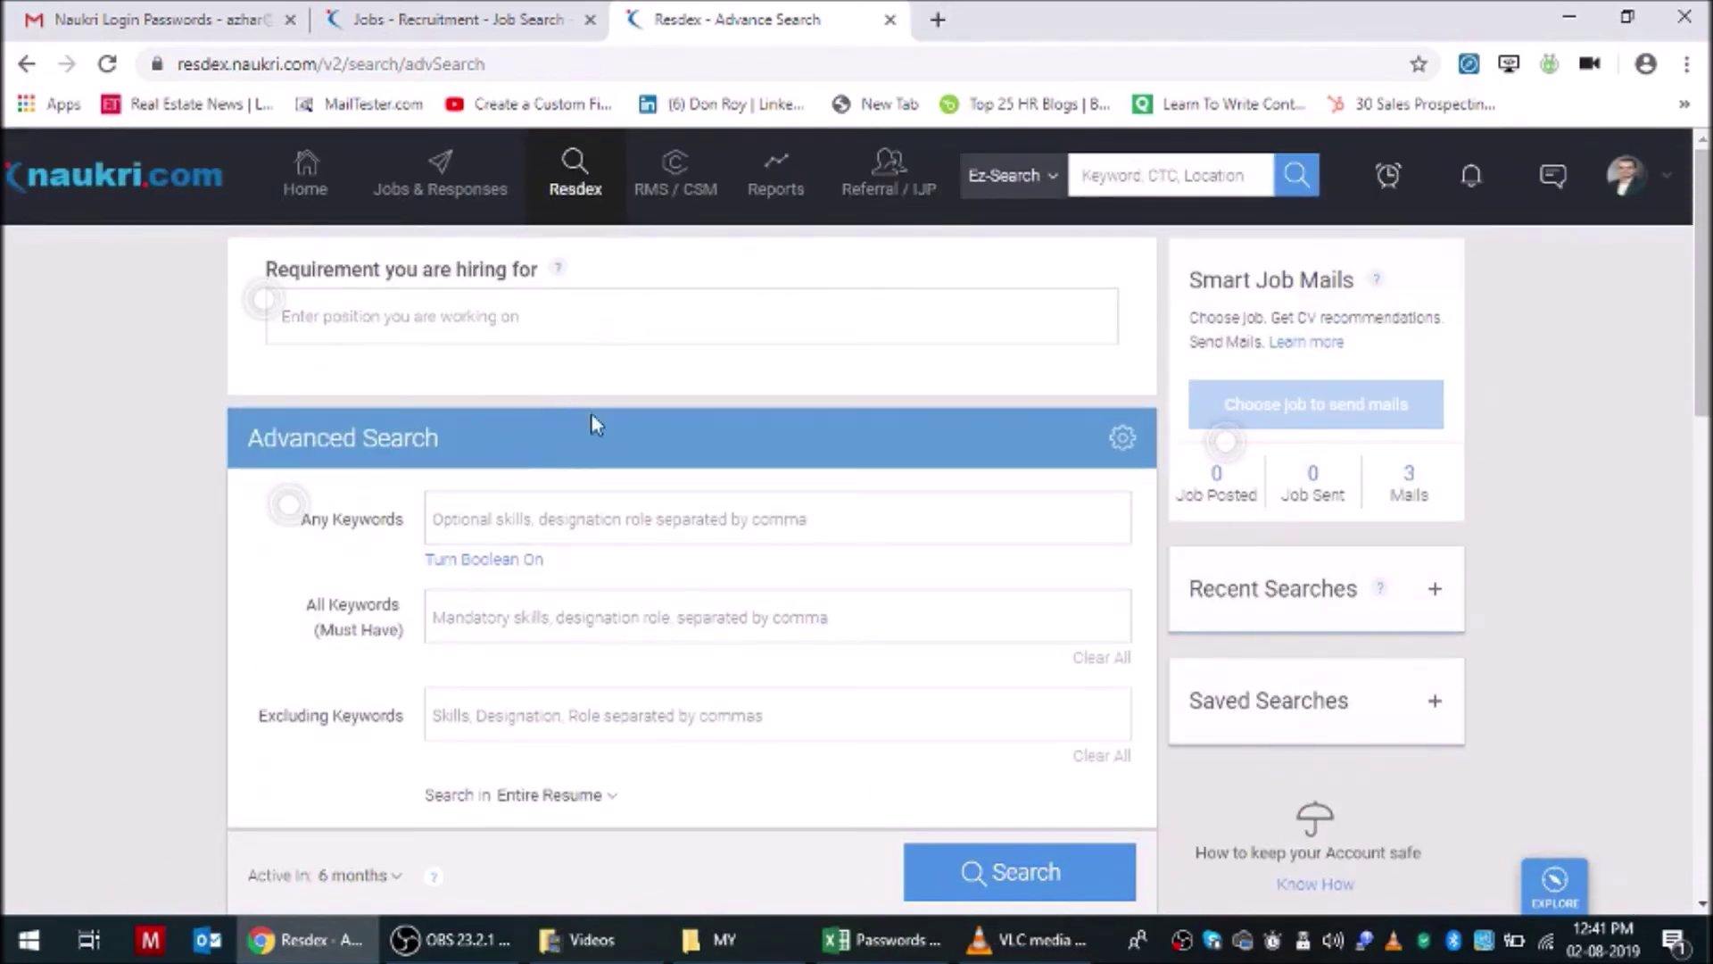
{"action": "scroll", "coordinate": [741, 643], "scroll_direction": "down", "scroll_amount": 5}
{"action": "scroll", "coordinate": [726, 615], "scroll_direction": "up", "scroll_amount": 3}
{"action": "scroll", "coordinate": [452, 549], "scroll_direction": "up", "scroll_amount": 2}
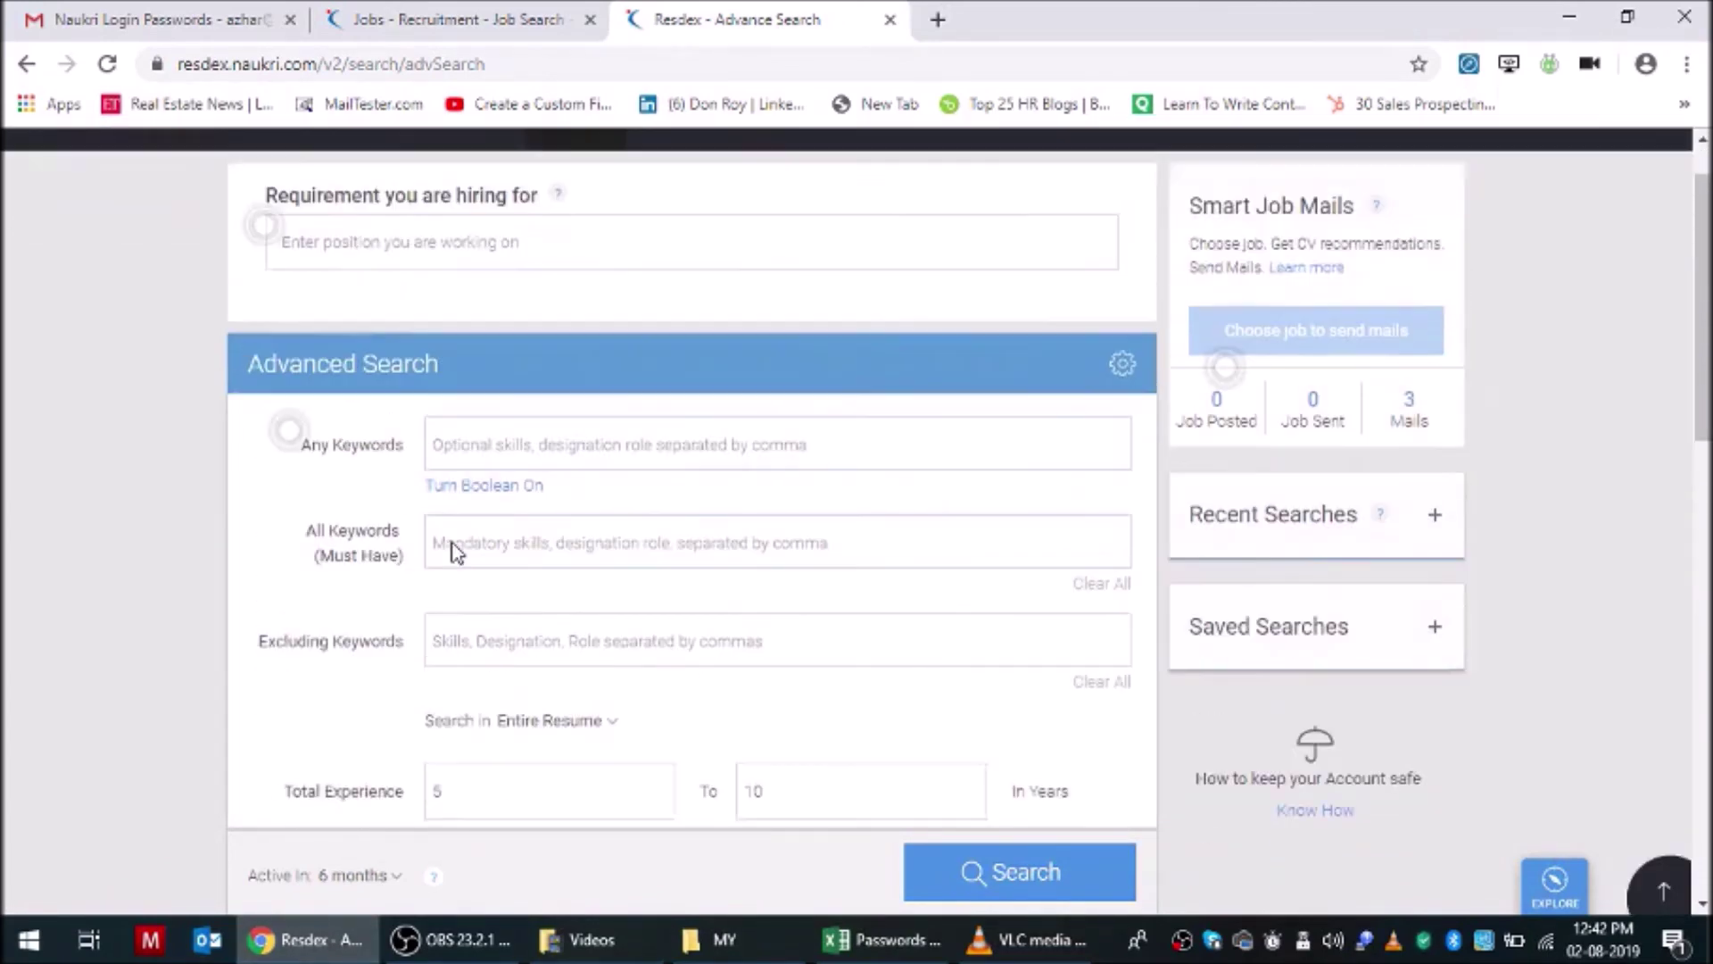
{"action": "scroll", "coordinate": [428, 464], "scroll_direction": "down", "scroll_amount": 2}
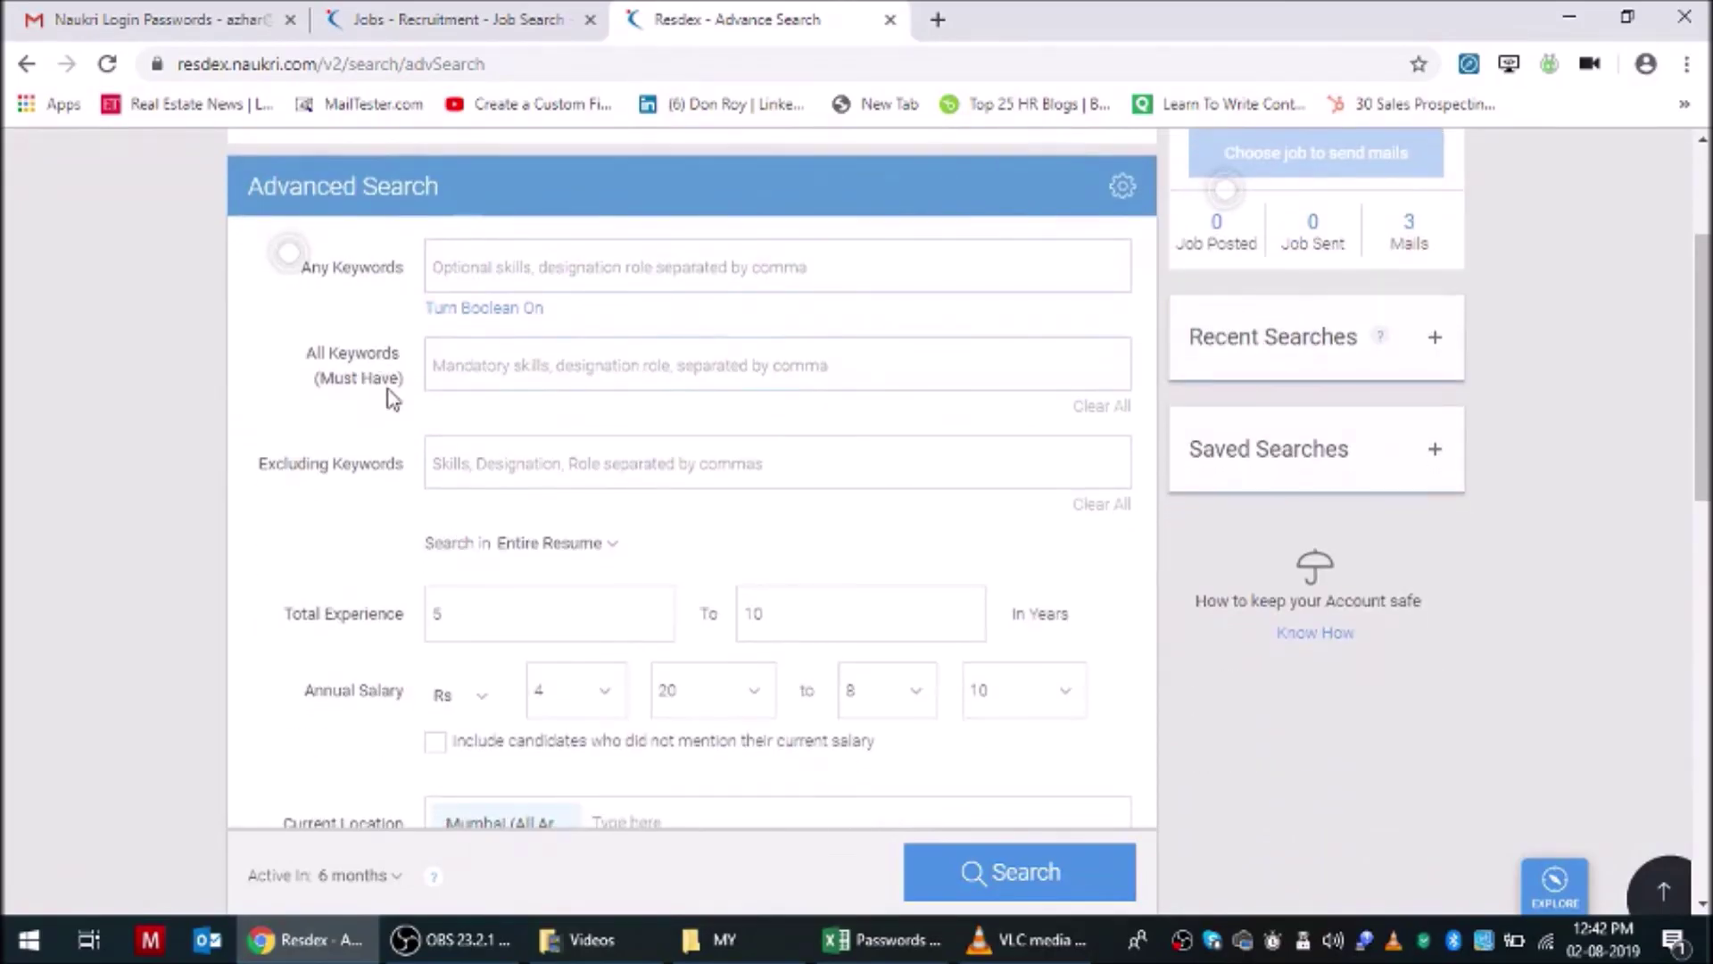
{"action": "scroll", "coordinate": [426, 446], "scroll_direction": "down", "scroll_amount": 2}
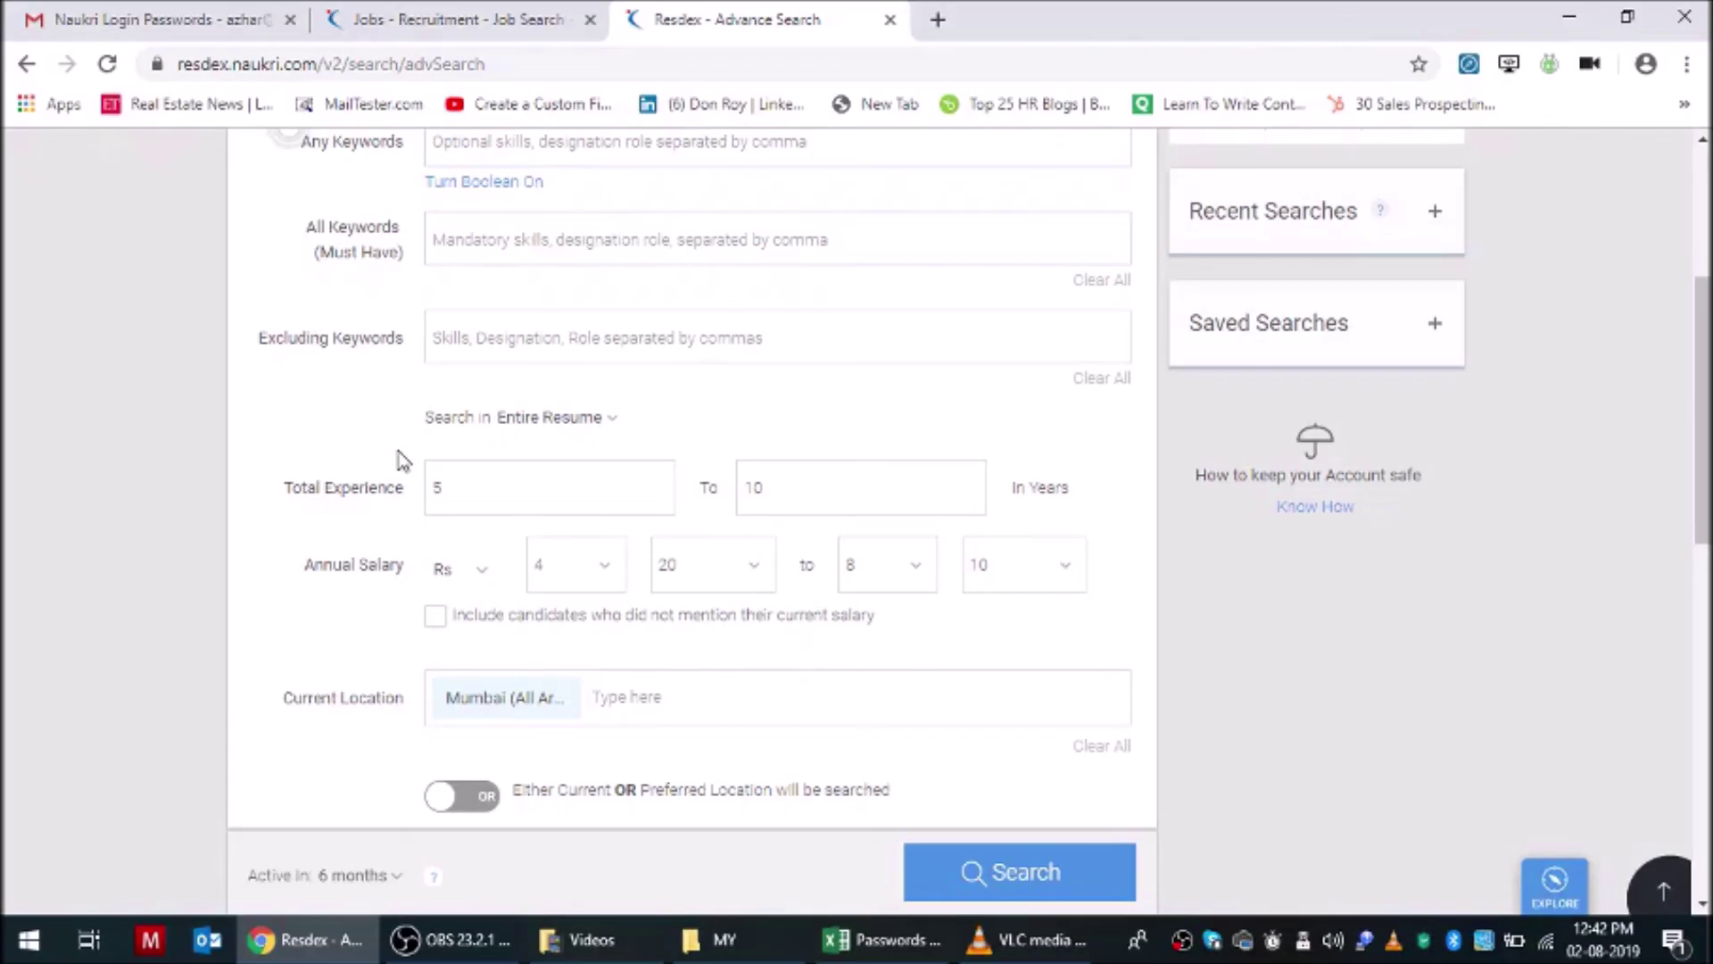
{"action": "scroll", "coordinate": [351, 404], "scroll_direction": "down", "scroll_amount": 3}
{"action": "scroll", "coordinate": [351, 404], "scroll_direction": "up", "scroll_amount": 6}
{"action": "scroll", "coordinate": [351, 404], "scroll_direction": "down", "scroll_amount": 3}
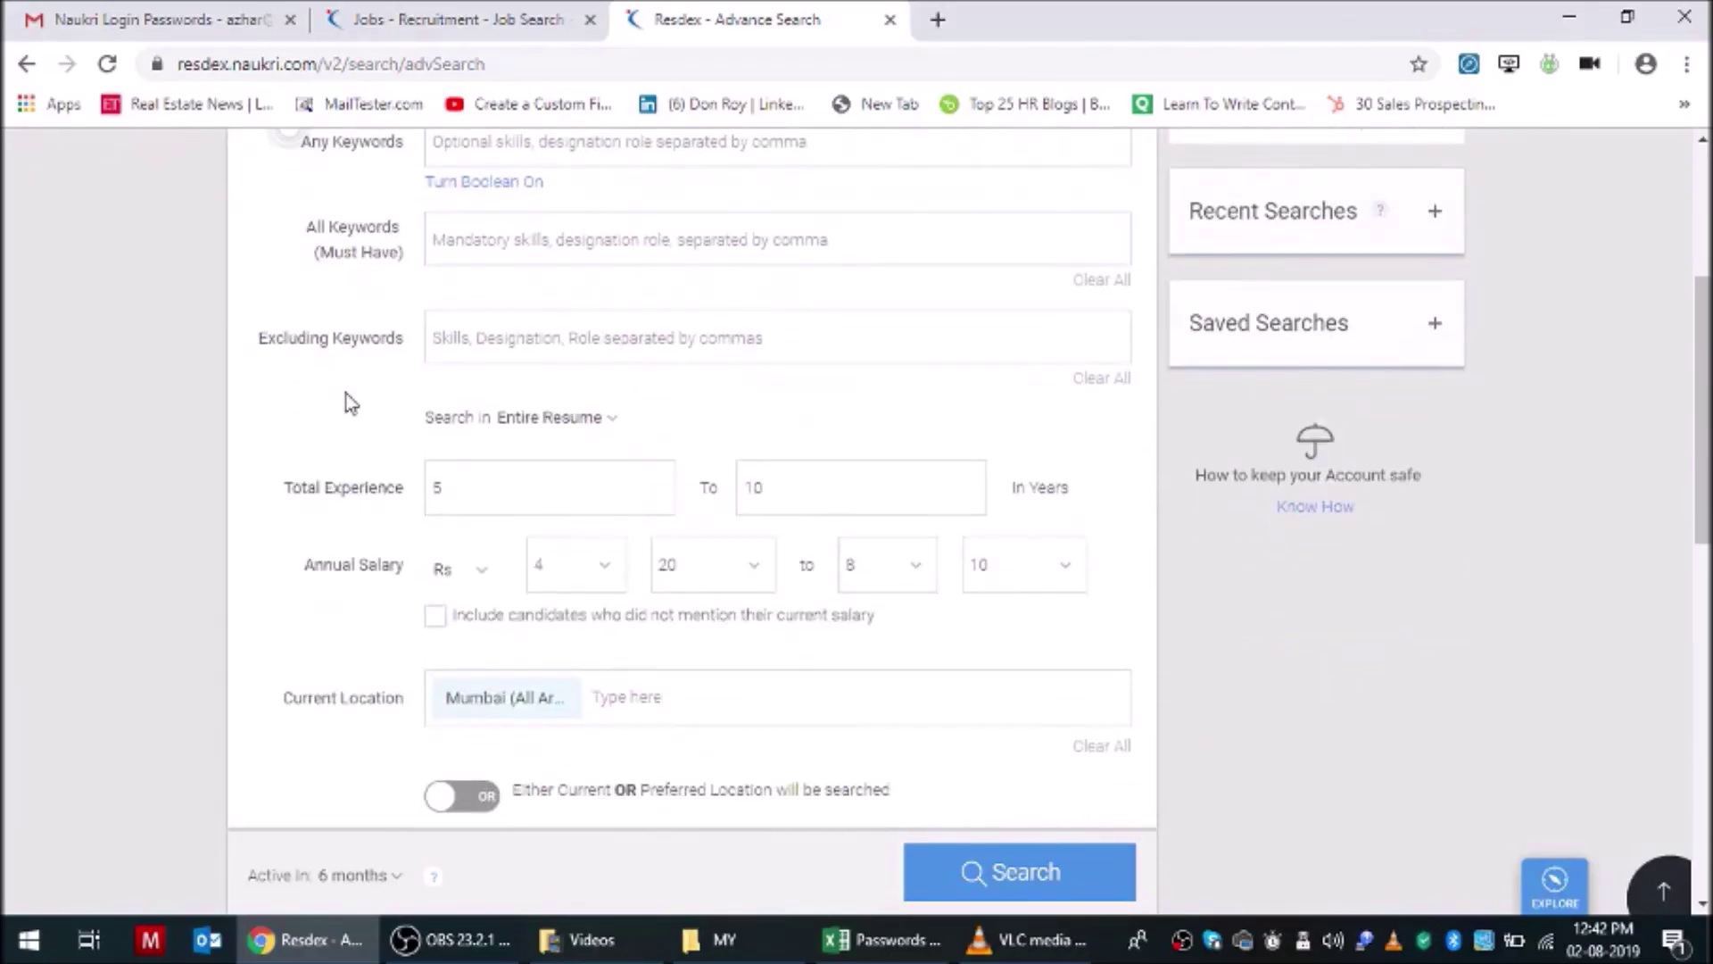